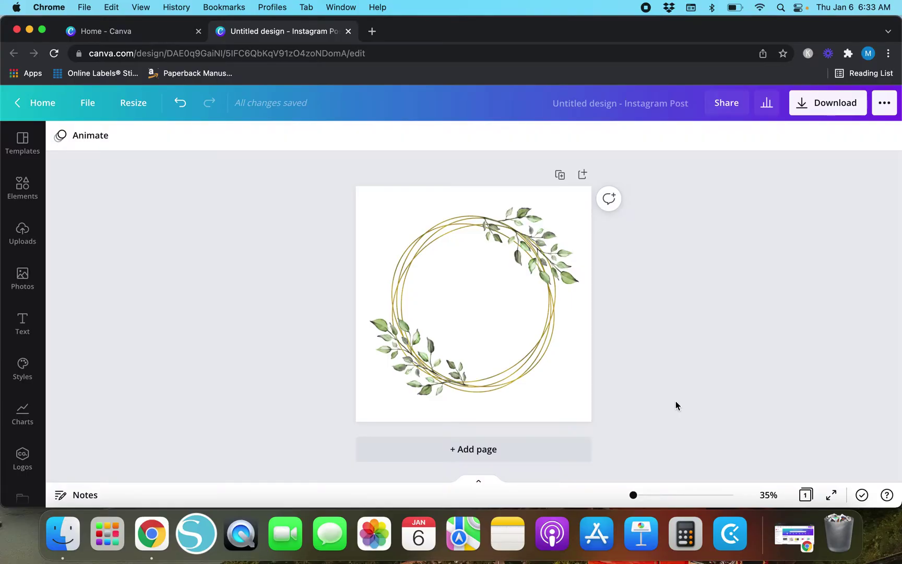
Add a heading text box to the post and set its font to Apricots
click(22, 323)
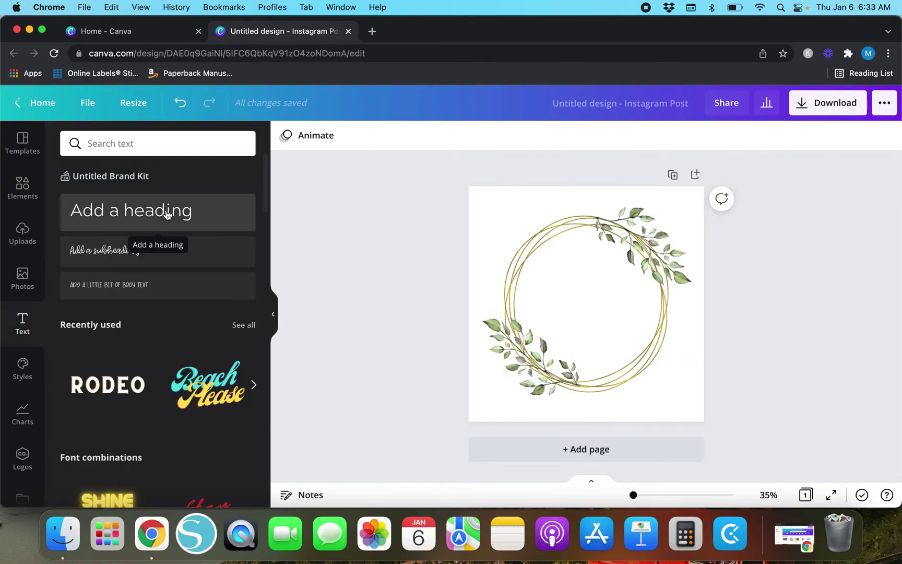
click(184, 214)
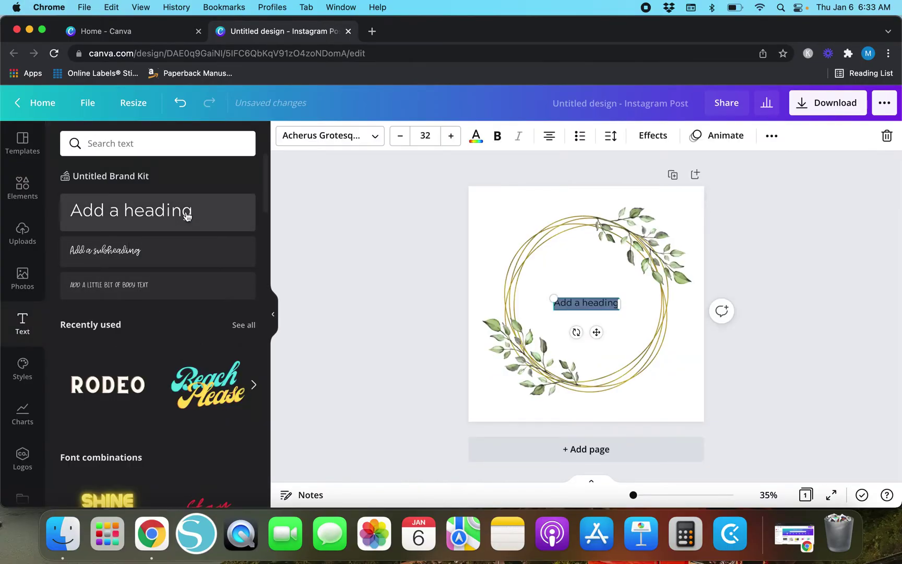
click(367, 145)
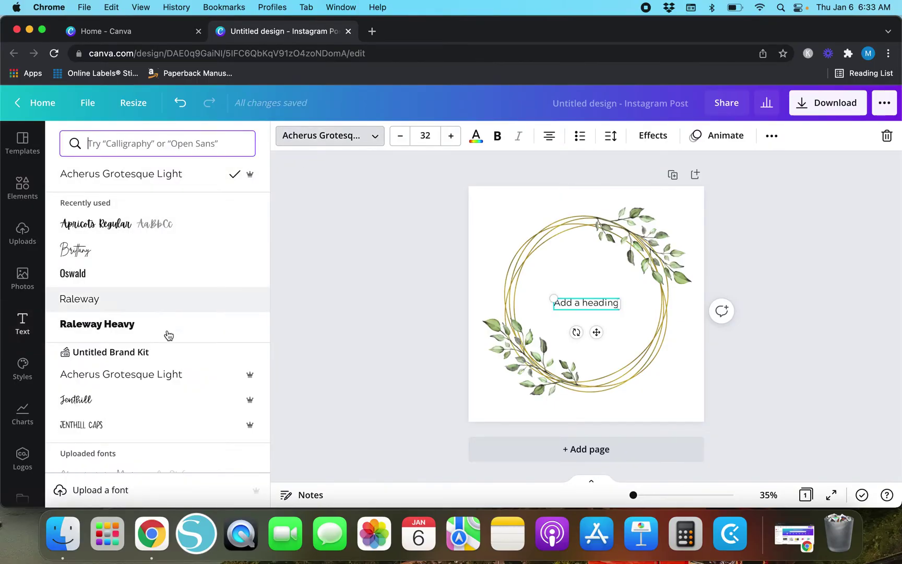
scroll(169, 390, down, 2)
scroll(172, 393, up, 2)
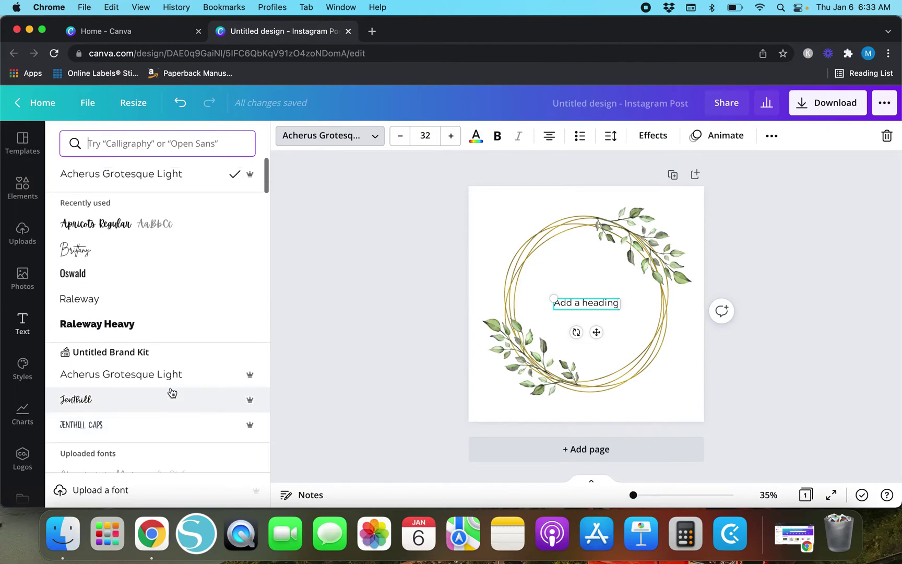
click(161, 225)
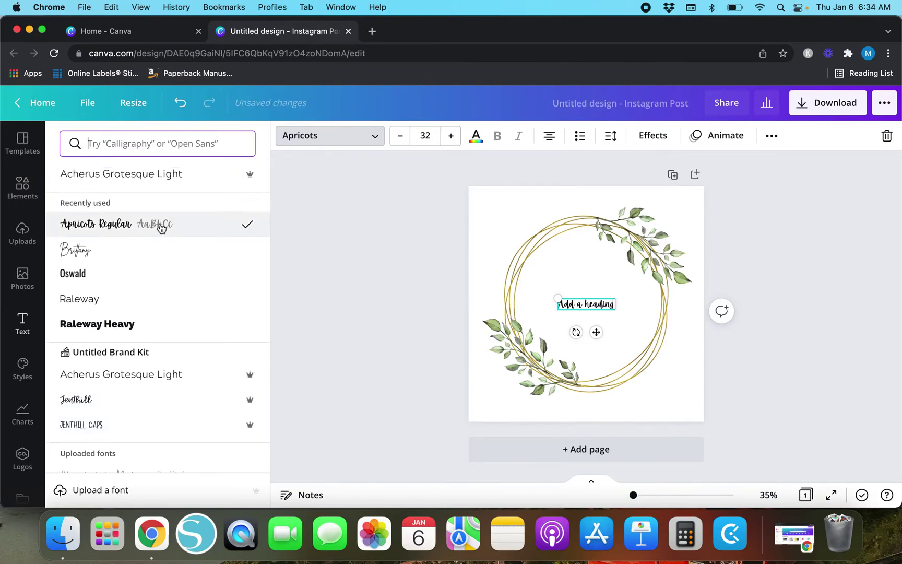
Enlarge the heading and replace its placeholder with "Edit your text here."
drag(555, 296, 507, 265)
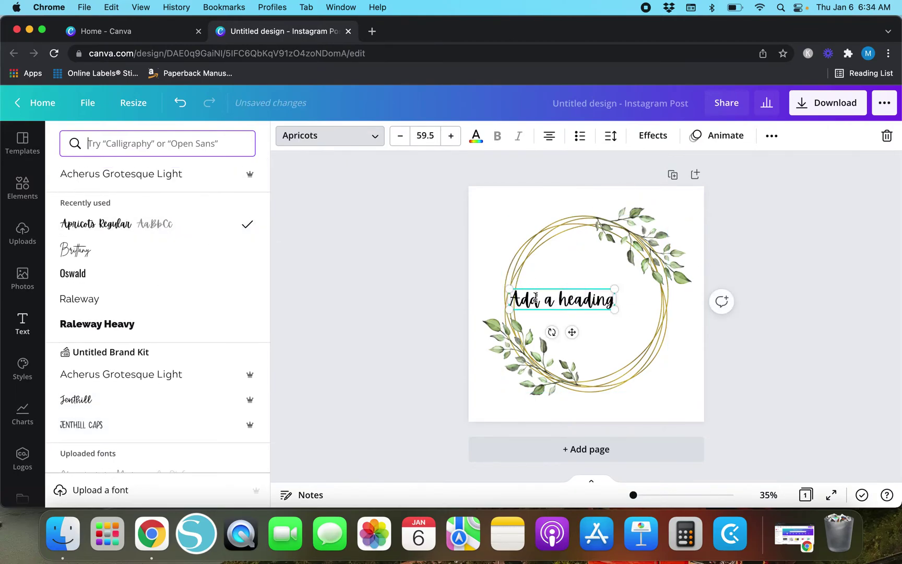
double_click(562, 299)
text(Pu)
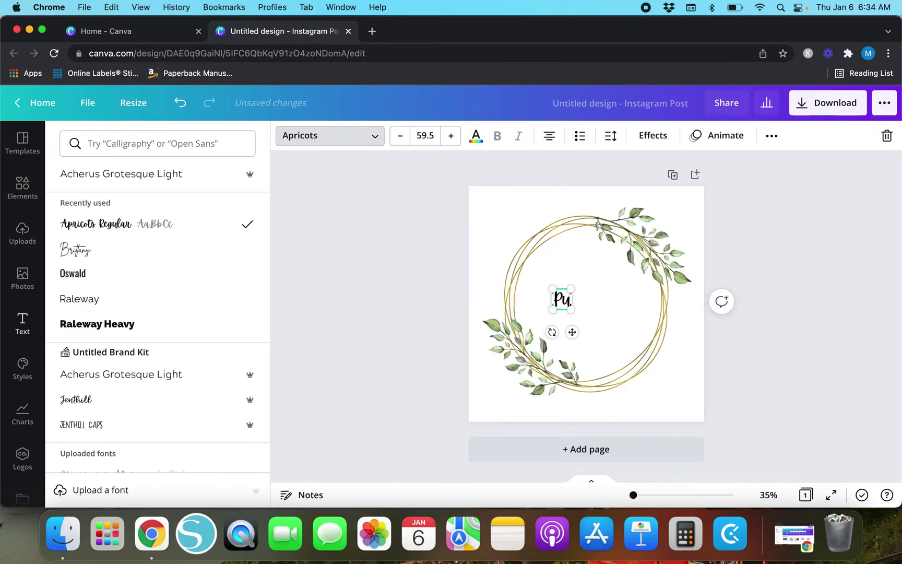
text(t som)
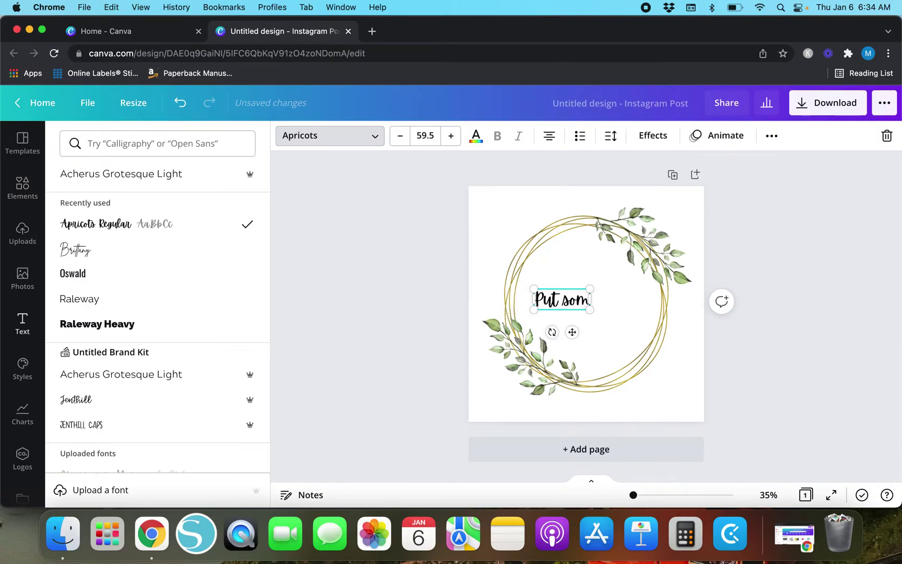
text(ething her)
key(BackSpace)
key(BackSpace)
key(BackSpace)
key(BackSpace)
key(BackSpace)
key(BackSpace)
key(BackSpace)
key(BackSpace)
key(BackSpace)
key(BackSpace)
key(BackSpace)
text(Edi)
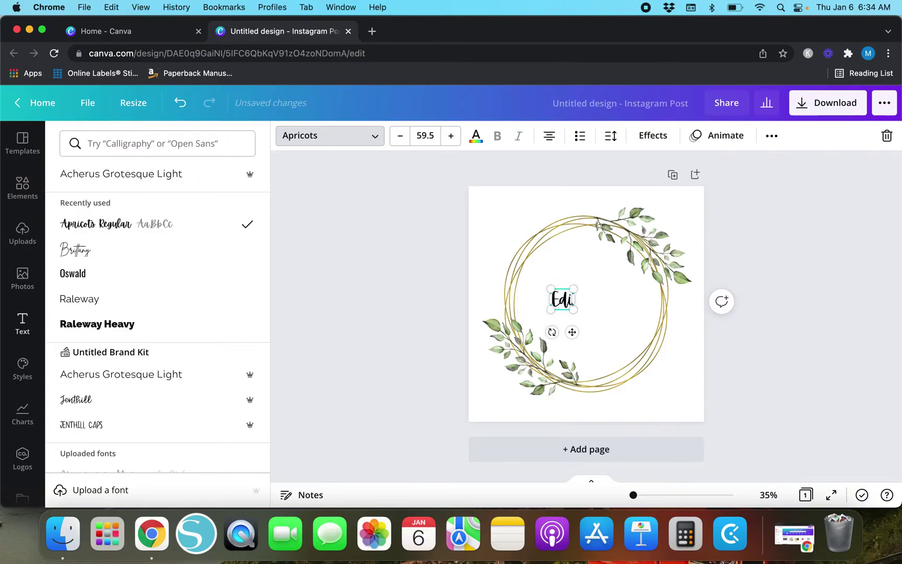
text(t your tett)
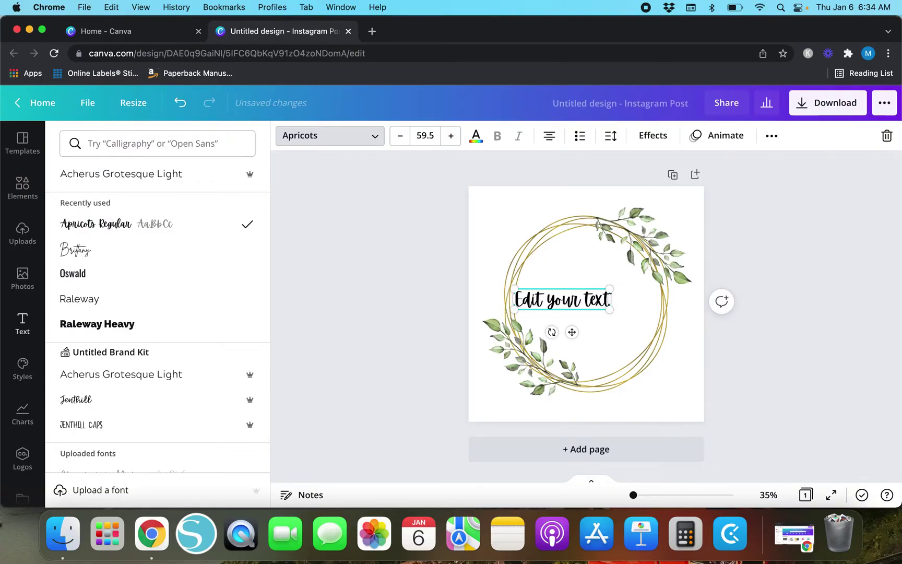
text( here.)
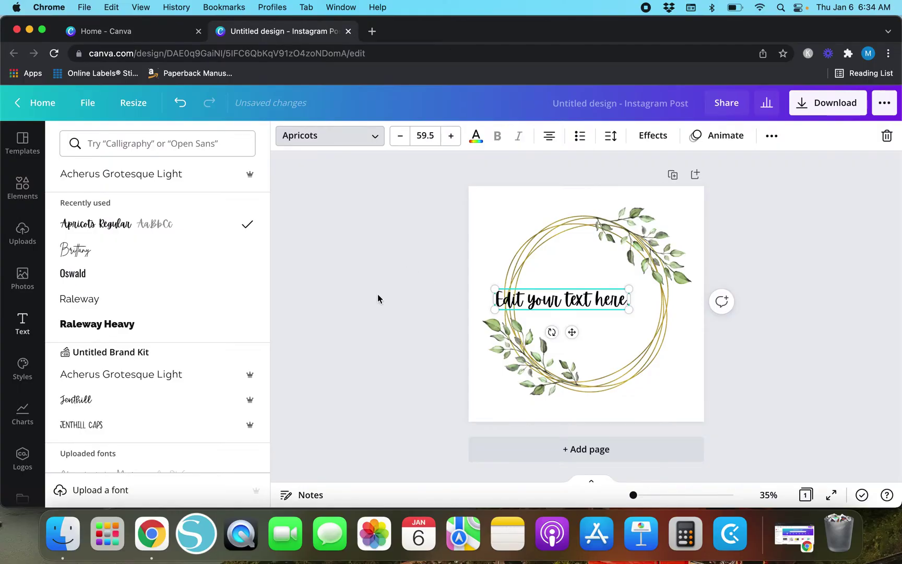
key(Escape)
Widen the heading onto two lines and centre it inside the wreath
mouse_move(629, 299)
mouse_down()
mouse_move(581, 300)
mouse_move(617, 270)
mouse_up()
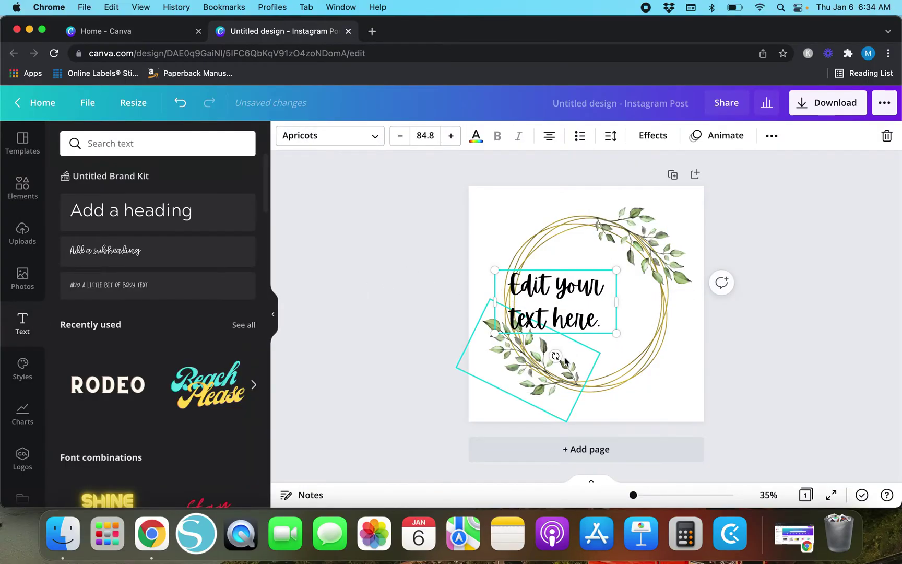
drag(562, 269, 596, 270)
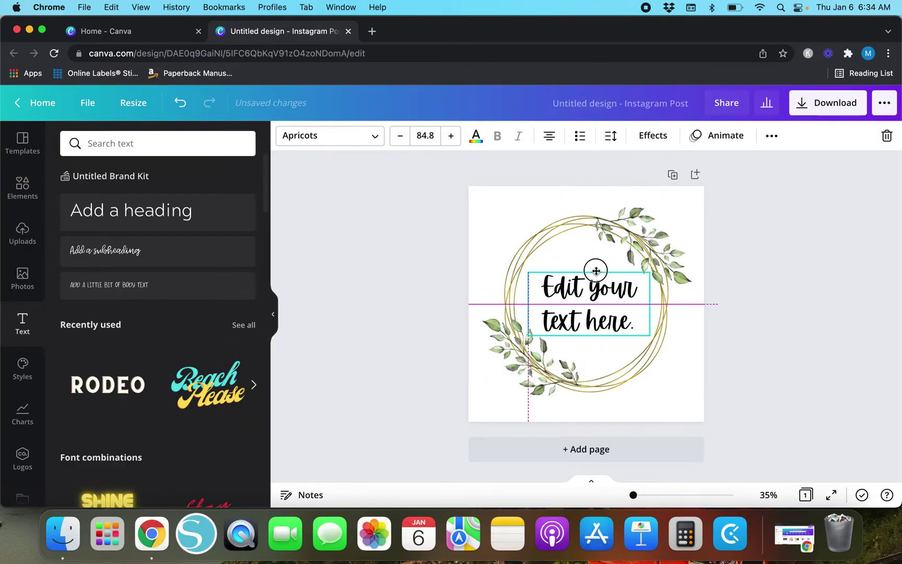
drag(596, 270, 593, 271)
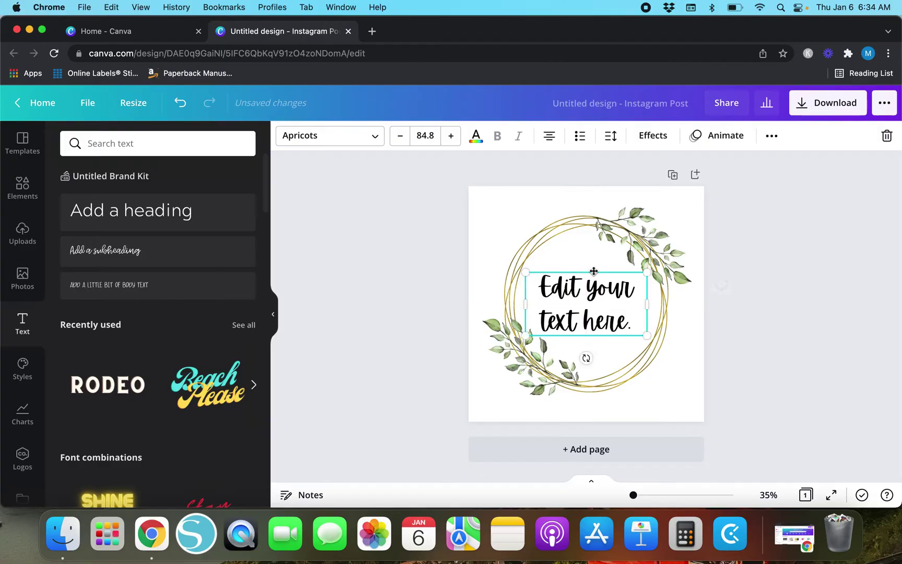
click(414, 298)
Close the text panel and check that both leaf sprigs and the gold circle frame are locked
click(273, 311)
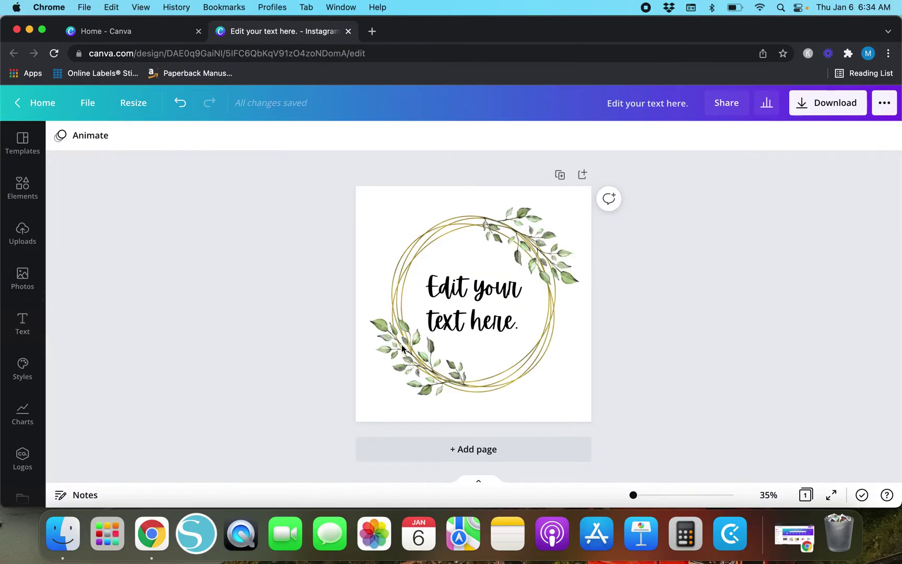
click(552, 235)
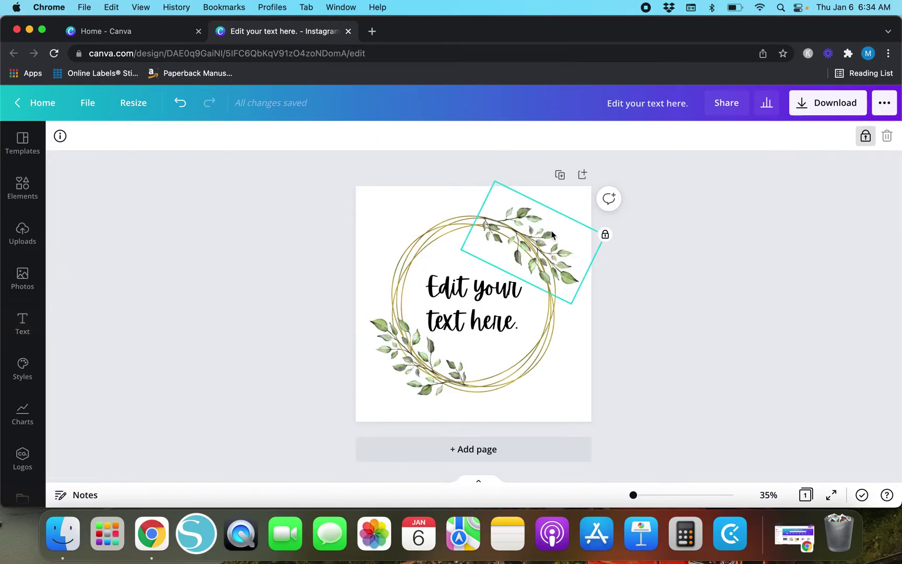
click(427, 220)
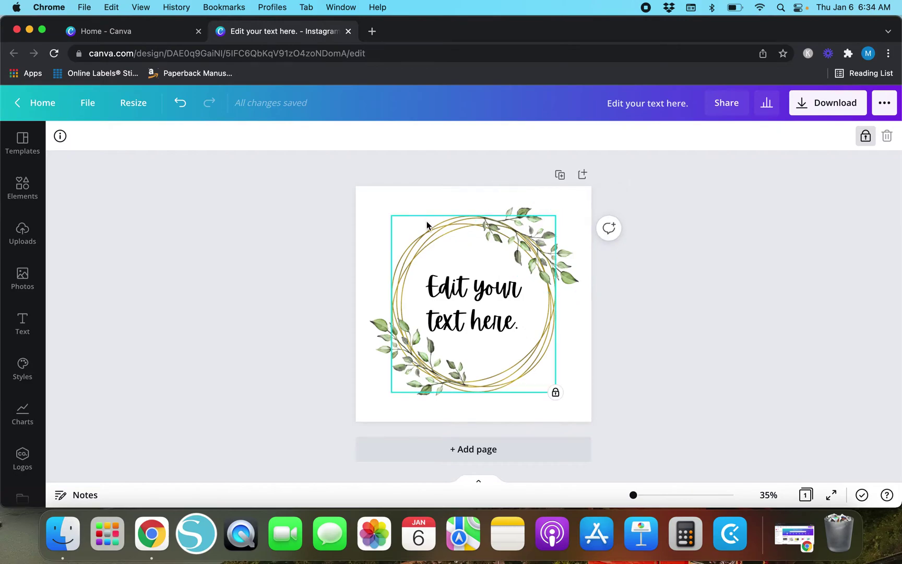
click(376, 344)
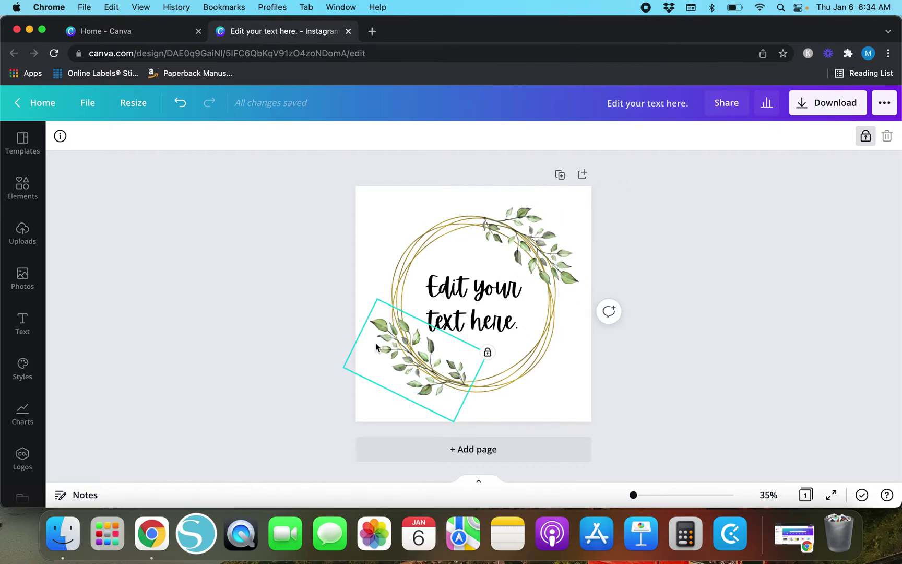
click(322, 247)
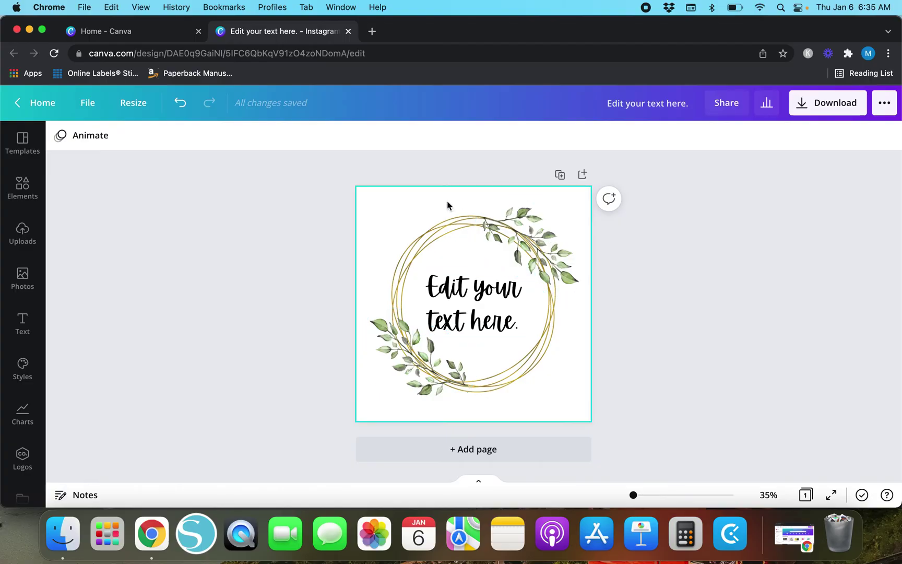
click(474, 313)
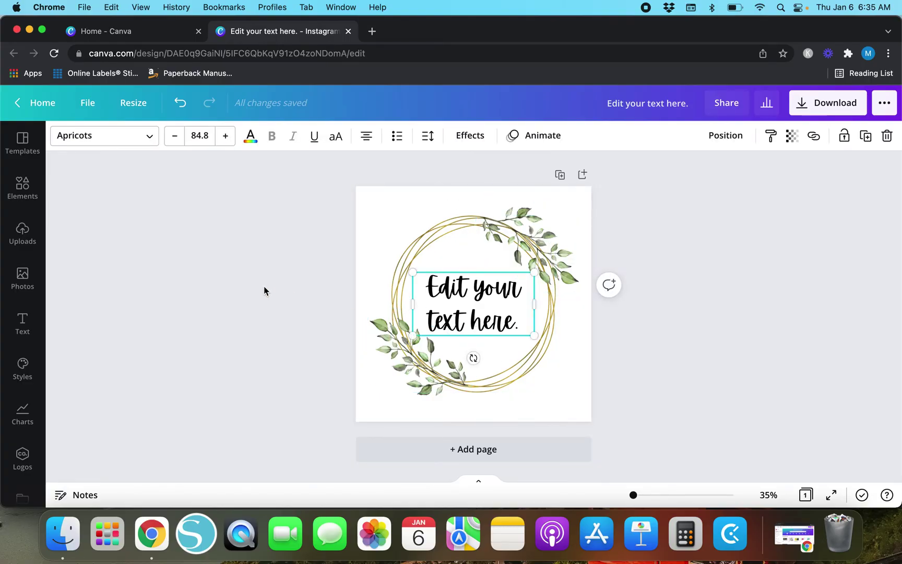
Delete the heading, then recheck that both leaf sprigs and the gold frame remain locked
key(Delete)
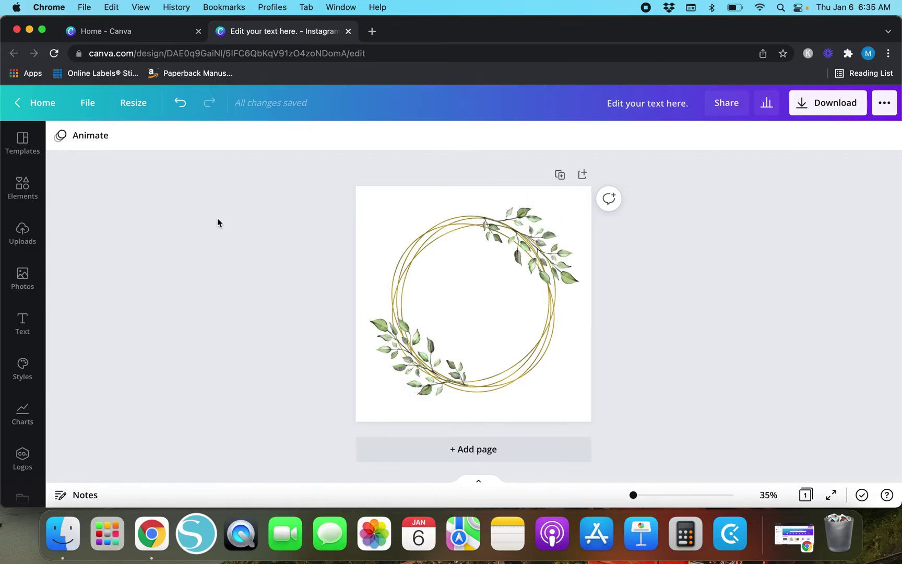
drag(218, 222, 465, 194)
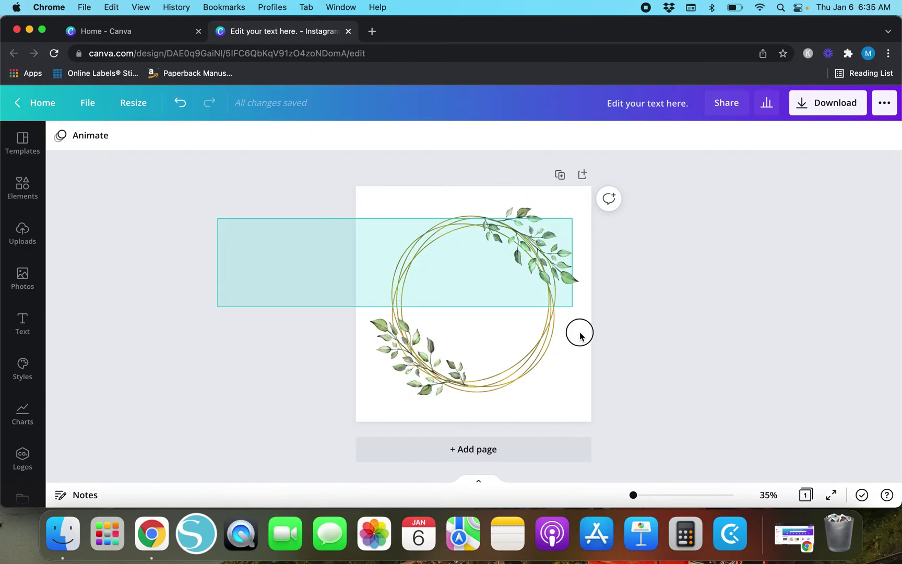
click(564, 248)
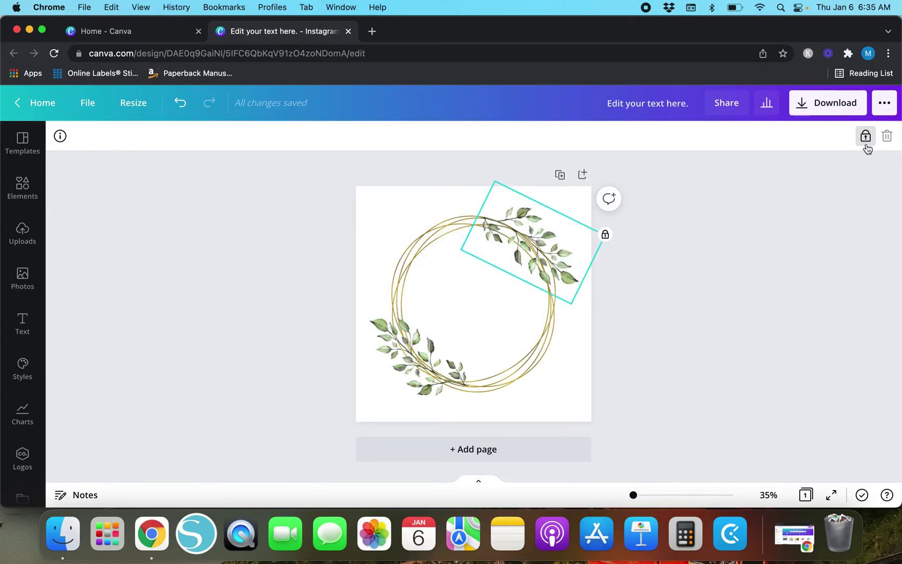
click(546, 340)
click(400, 380)
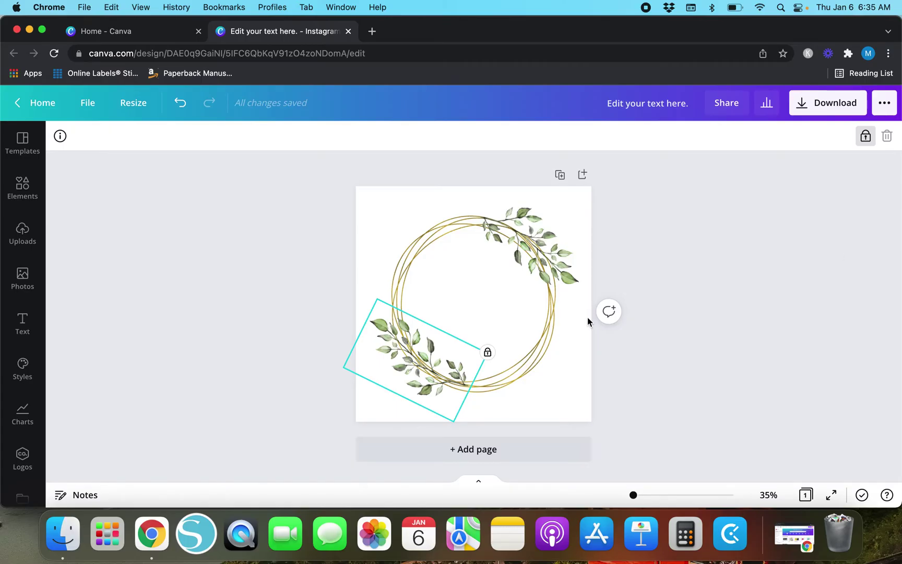
click(251, 353)
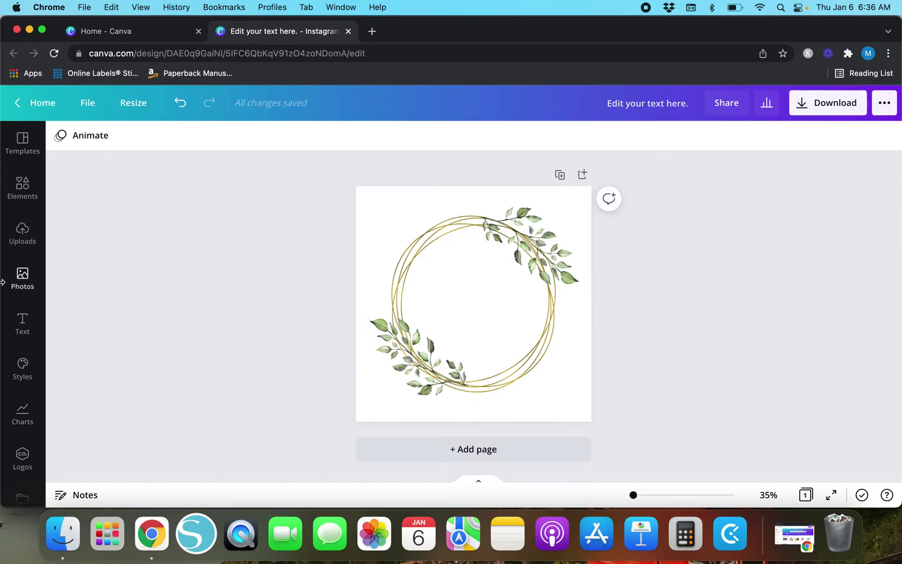
click(179, 105)
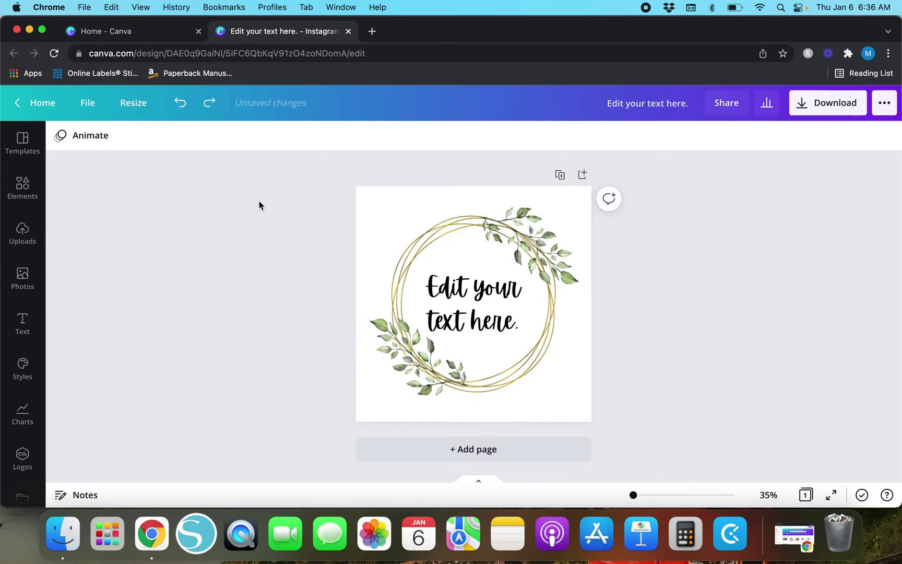
Copy the design's use-as-template share link and restore the incognito browser window
click(711, 106)
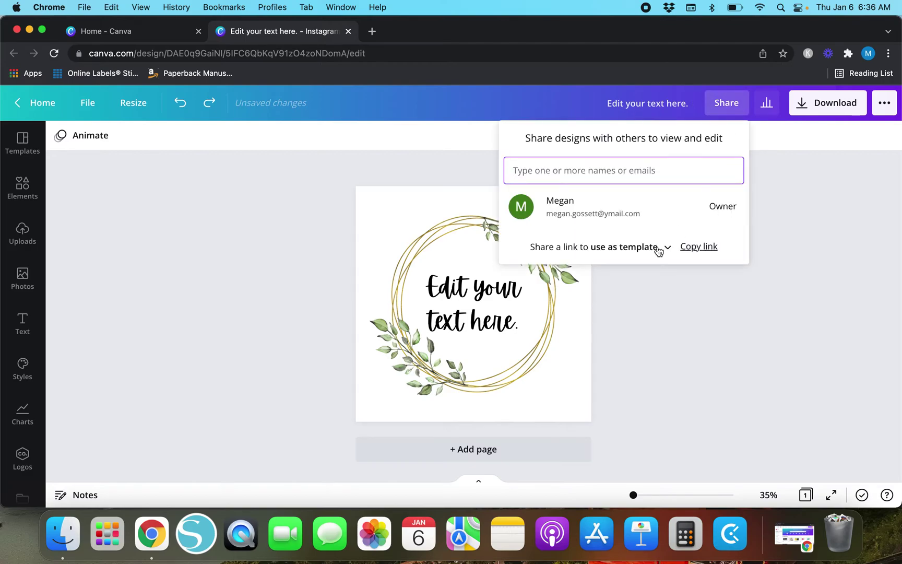
click(661, 251)
click(661, 252)
click(704, 250)
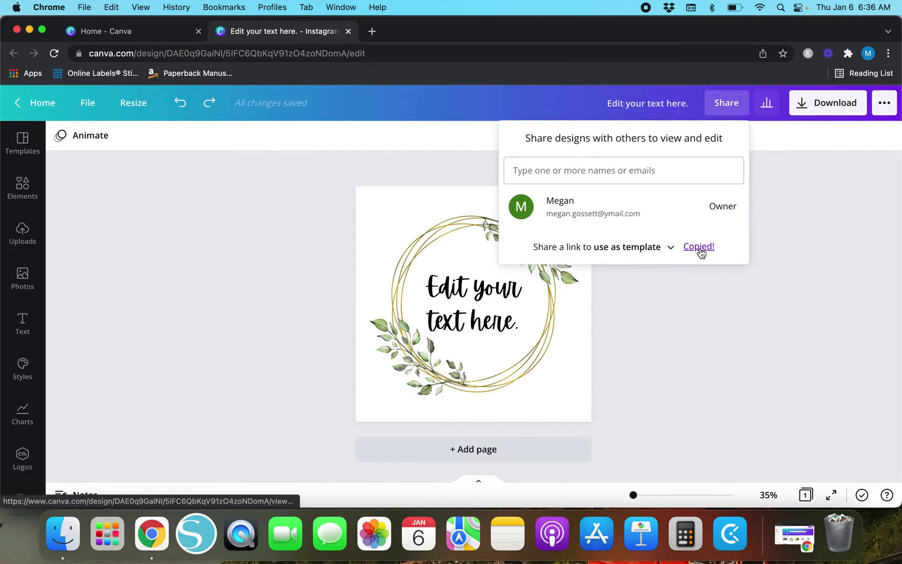
click(784, 522)
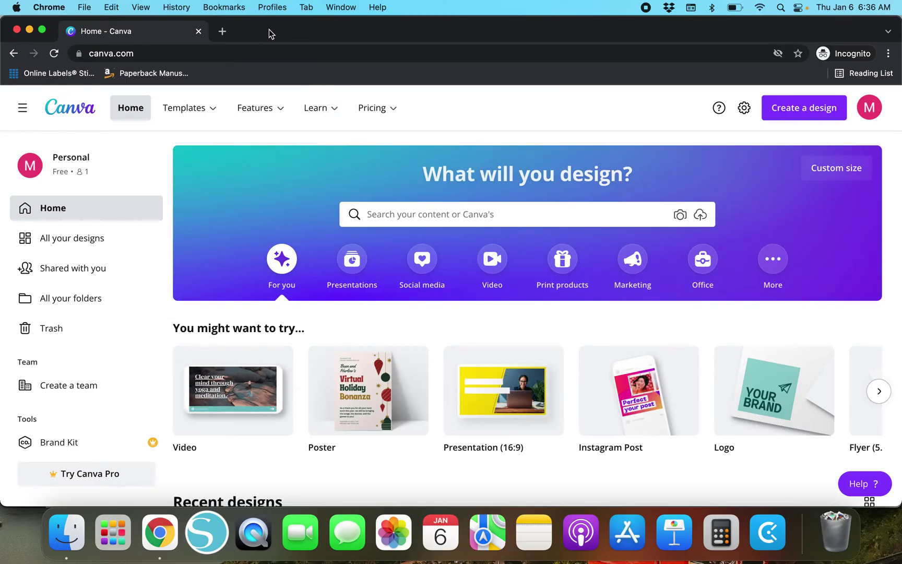
Open the copied template link in a new incognito tab and create a design from it
click(222, 31)
text(https://www.canva.com/design/DAE0q9GaiNI/5IFC6QbKqV91zO4zoNDomA/view?utm_content=DAE0q9GaiNI&utm_campaign=designshare&utm_medium=link&utm_source=sharebutton&mode=preview)
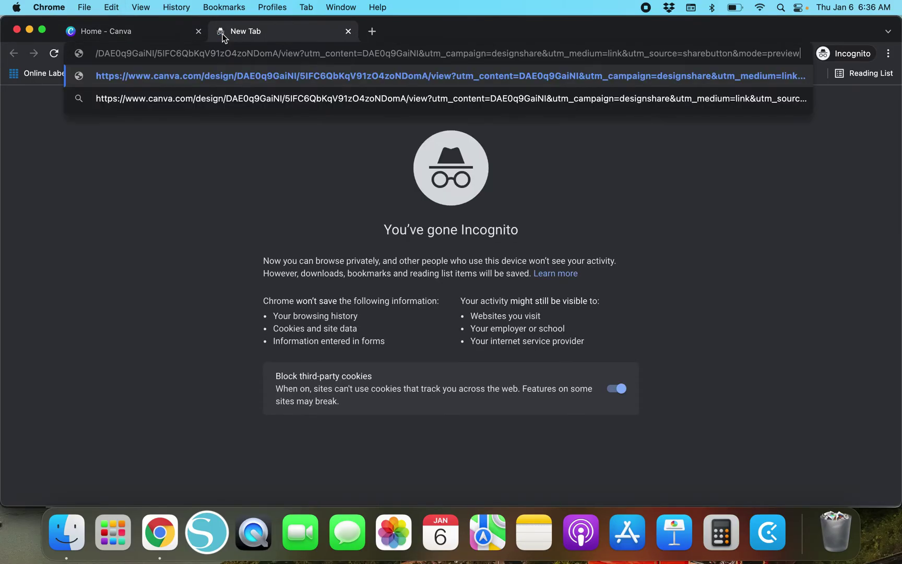
key(Return)
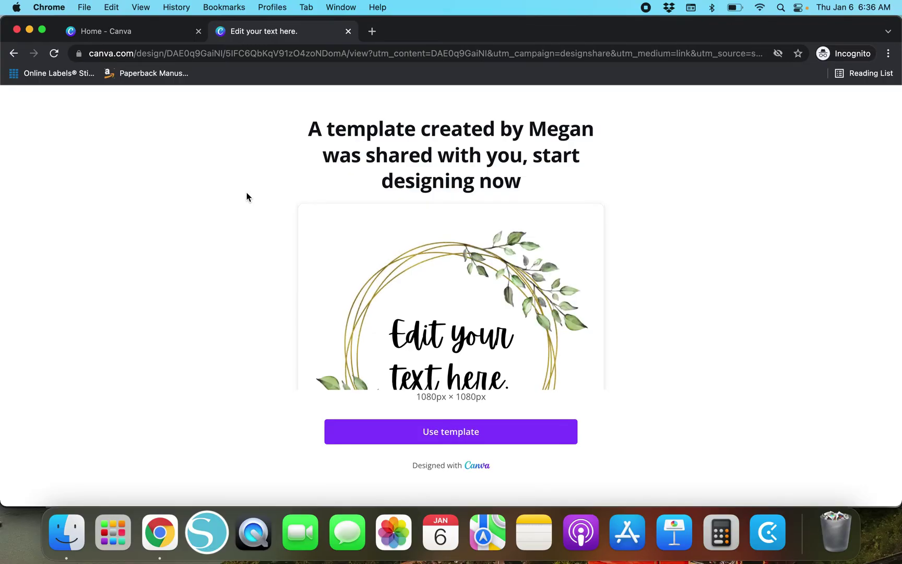
click(374, 439)
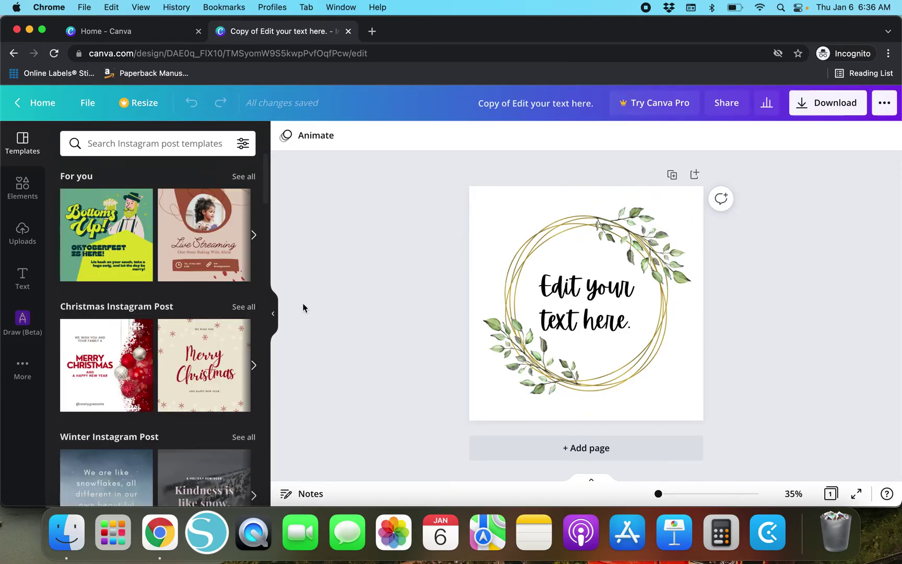
Hide the template suggestions and unlock the lower-left leaf sprig
click(272, 316)
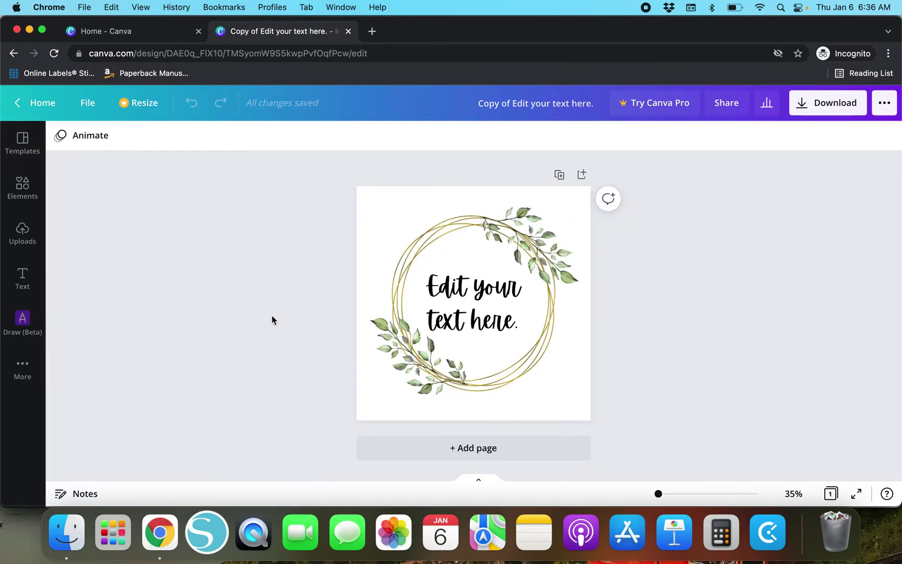
click(441, 359)
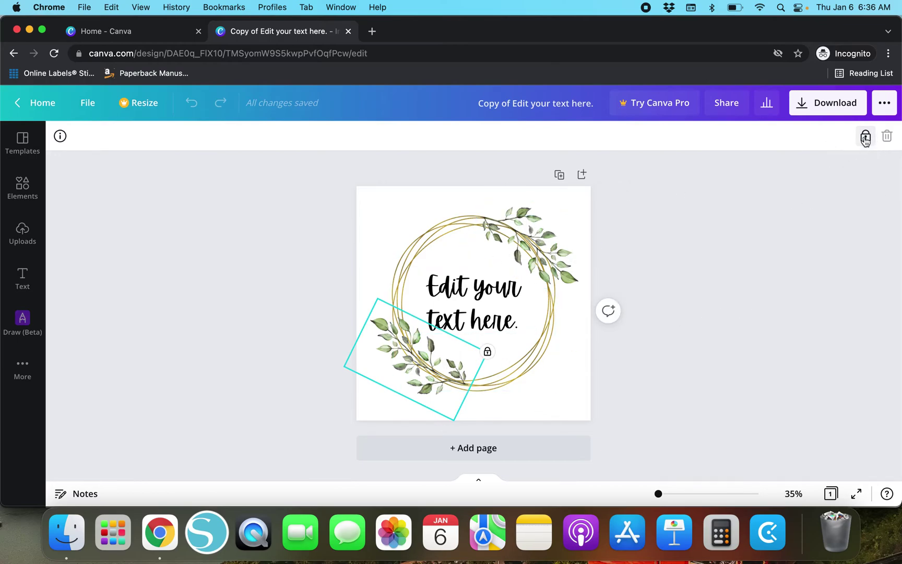
click(662, 205)
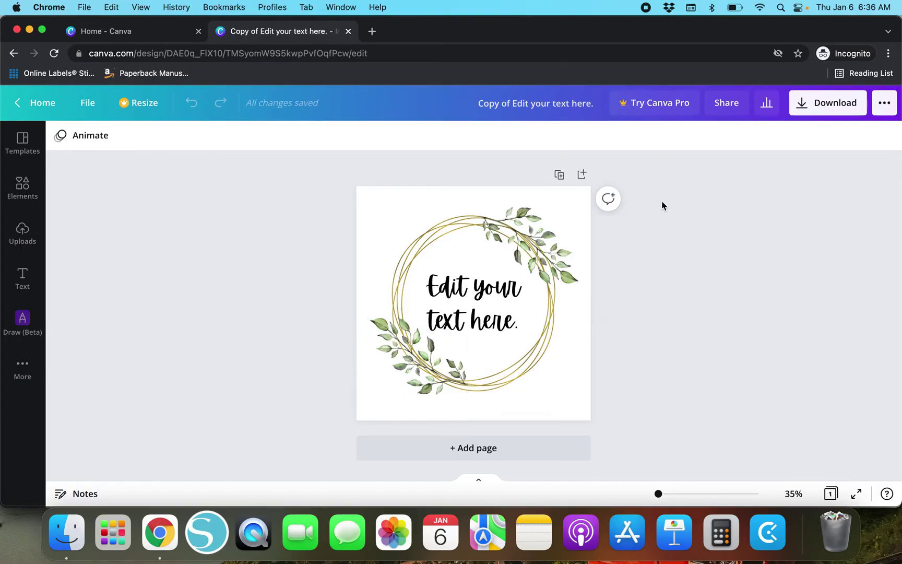
click(420, 356)
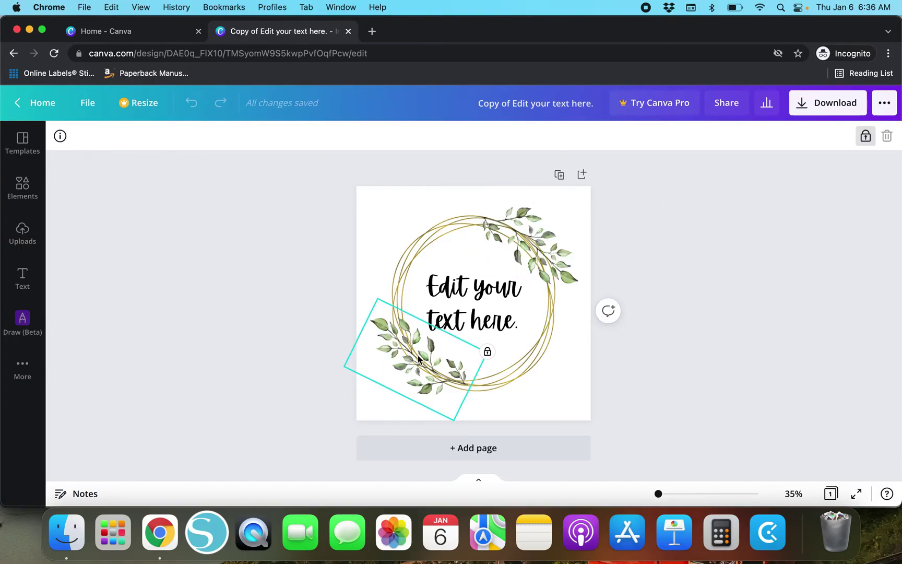
click(866, 140)
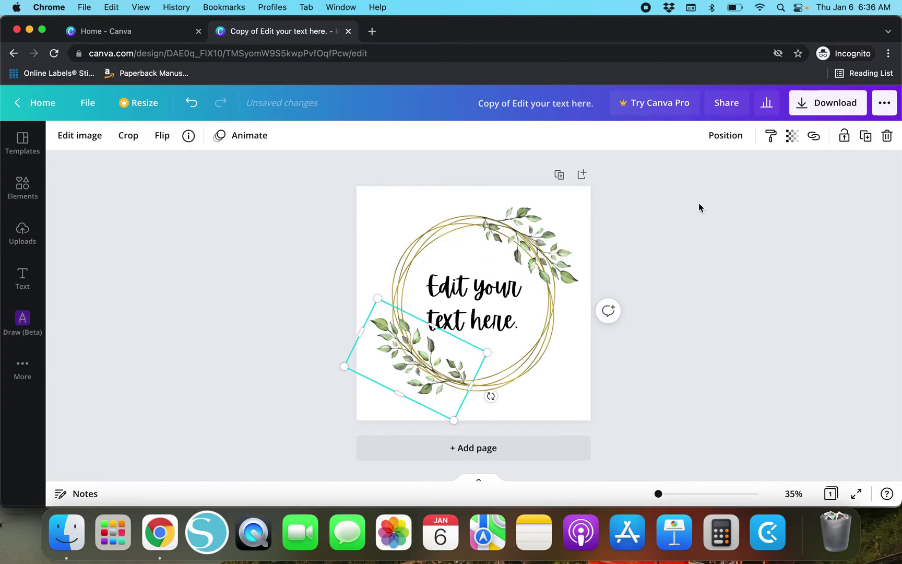
Move and rotate the sprig about 45°, then undo it back to its original place
drag(432, 353, 415, 188)
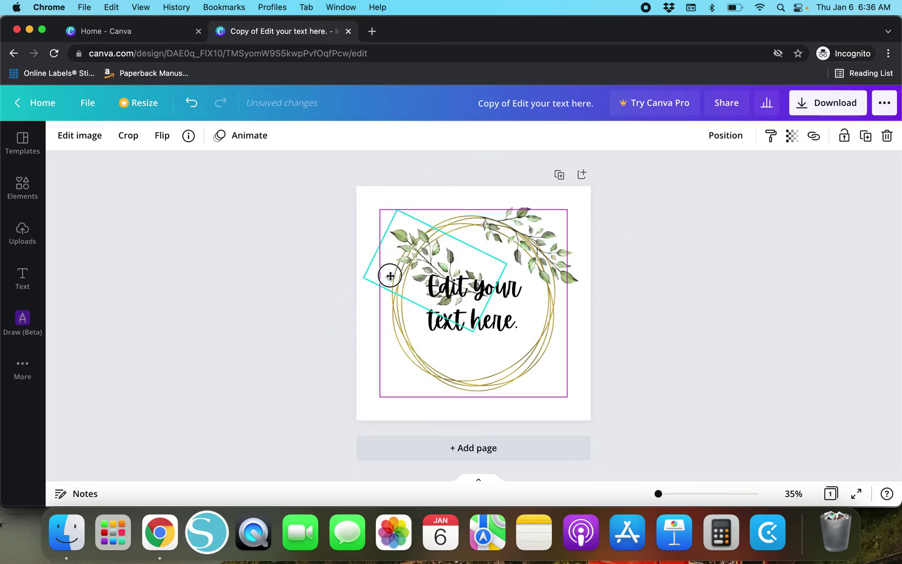
drag(390, 275, 341, 251)
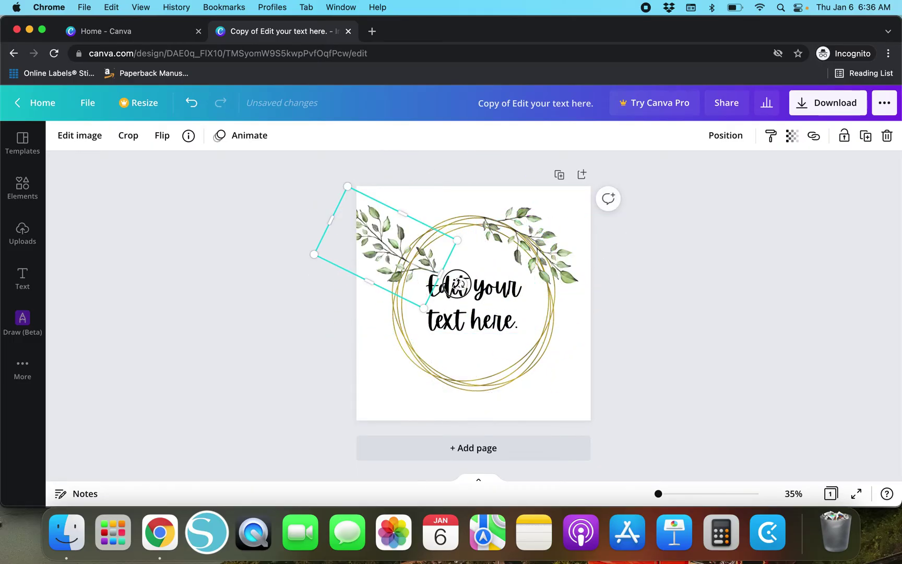
drag(457, 285, 439, 182)
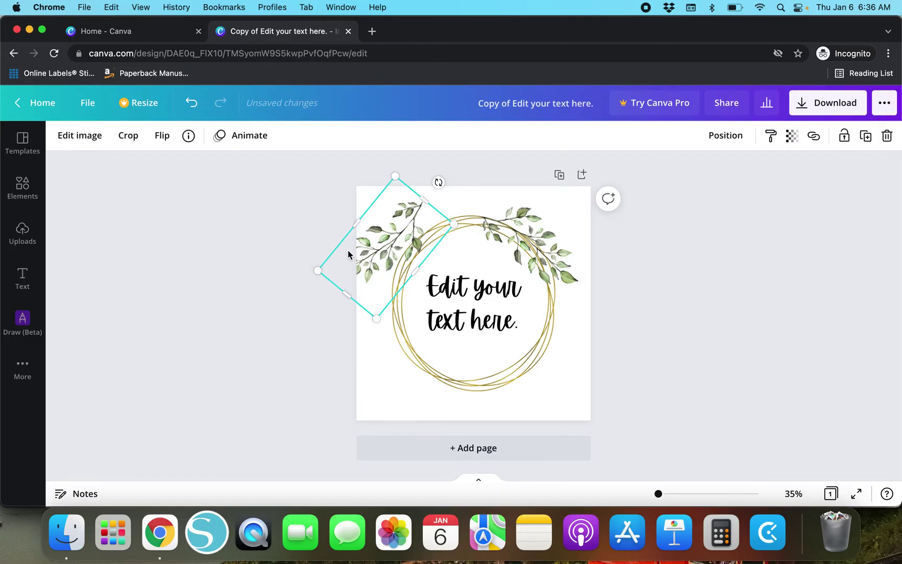
drag(376, 251, 520, 350)
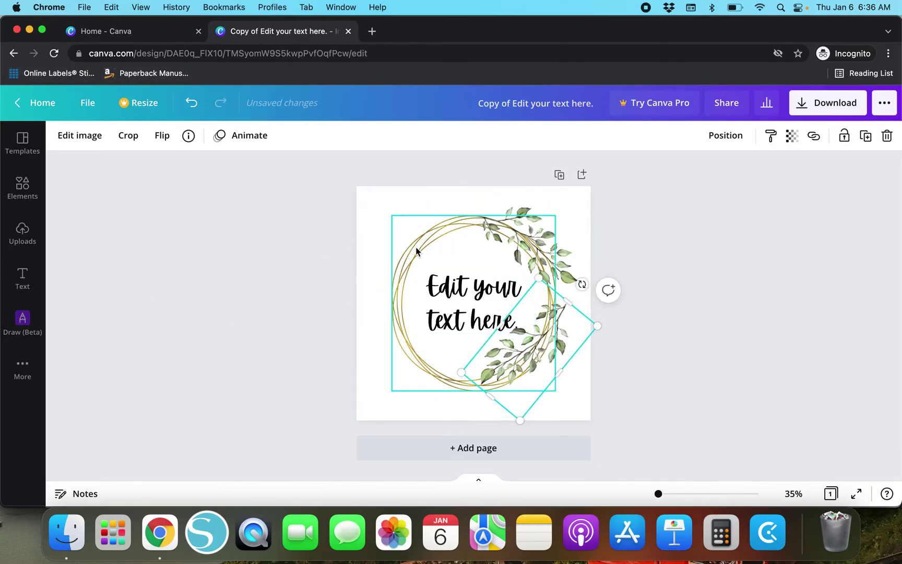
click(192, 103)
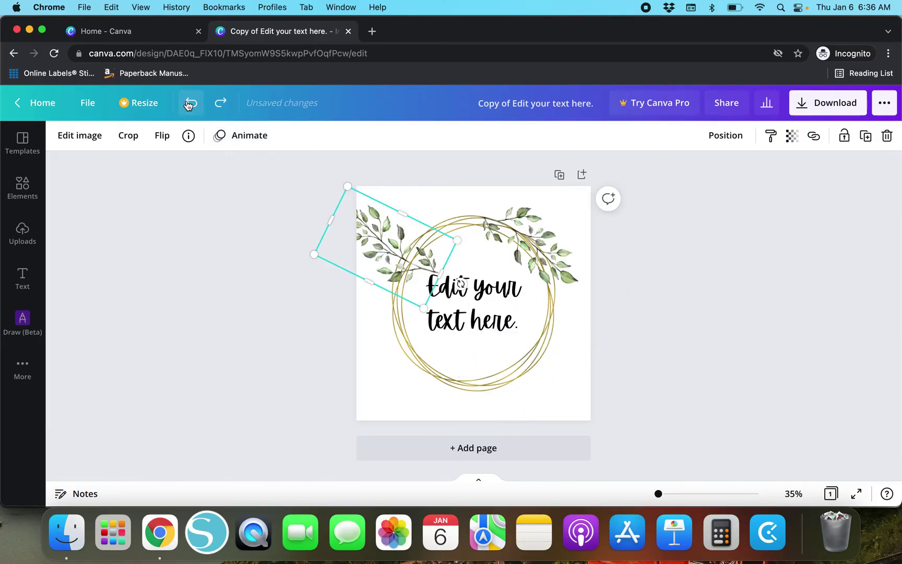
click(190, 104)
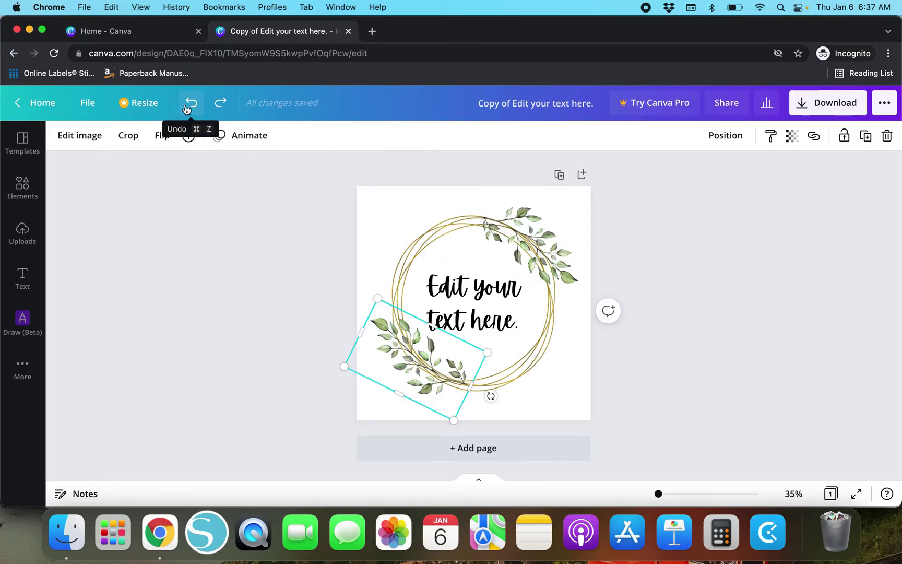
click(230, 237)
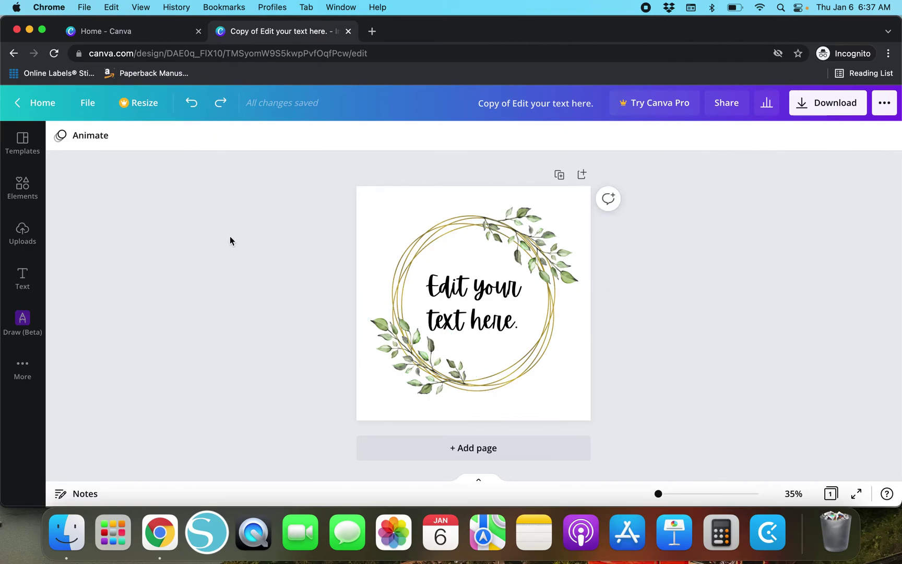
In the original wreath design, delete the "Edit your text here." heading
click(30, 31)
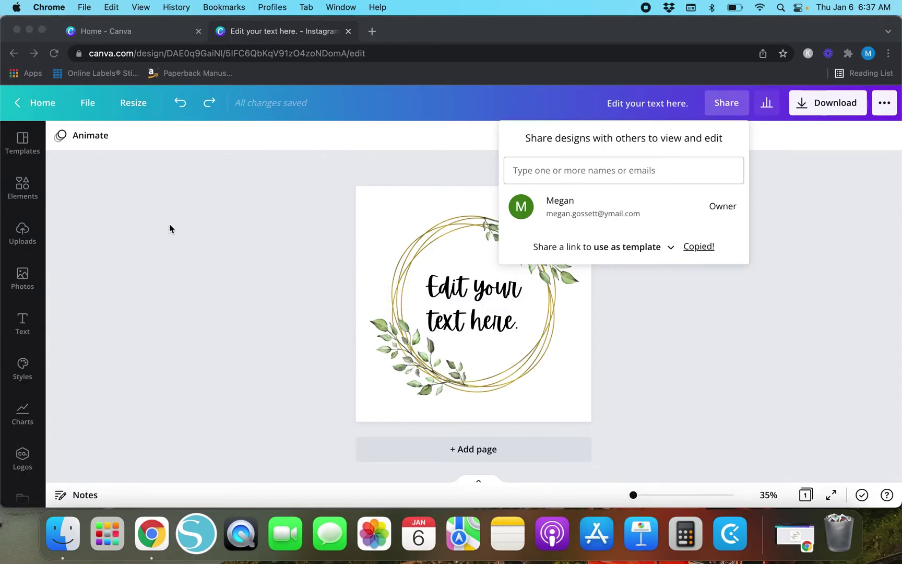
click(255, 355)
click(499, 301)
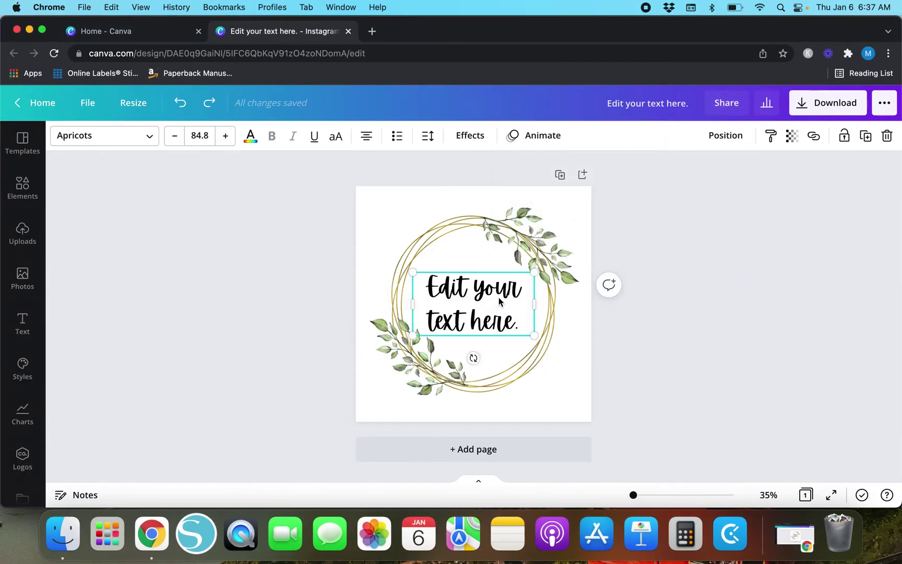
key(Delete)
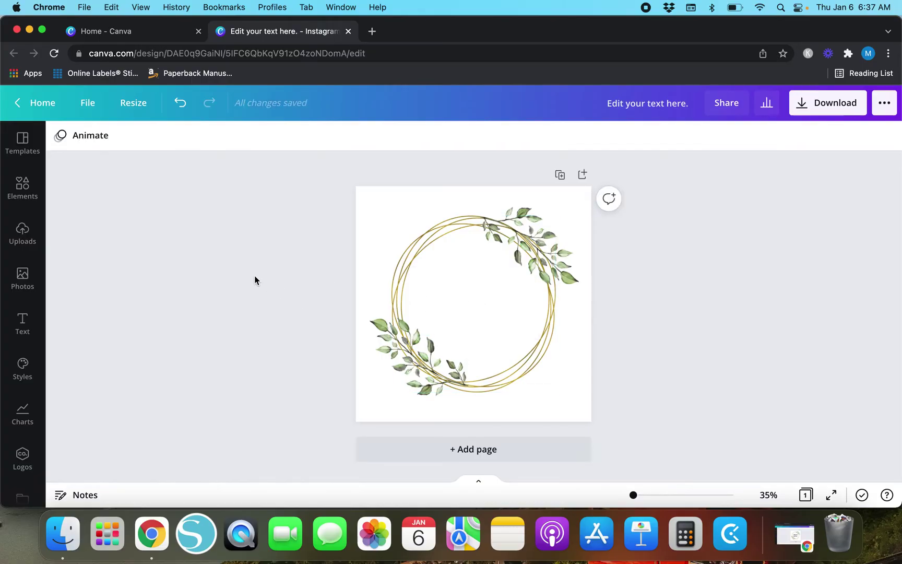
Unlock the upper-right sprig, the lower-left sprig and the gold wreath frame
click(821, 104)
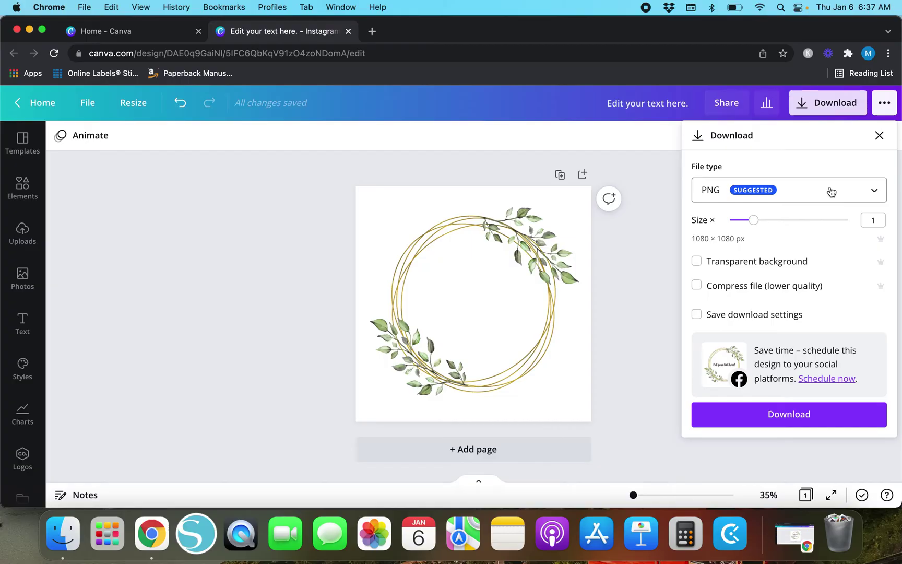
drag(298, 195, 624, 426)
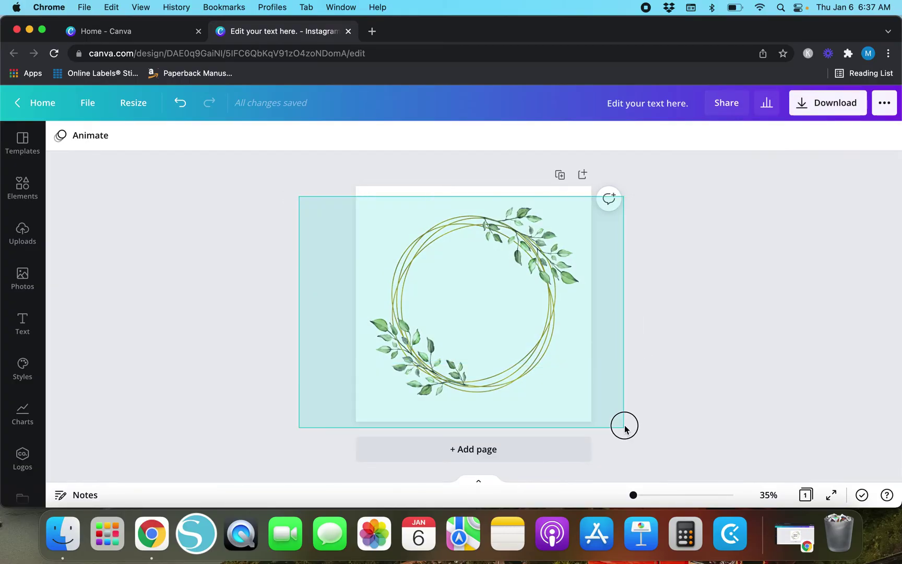
click(567, 267)
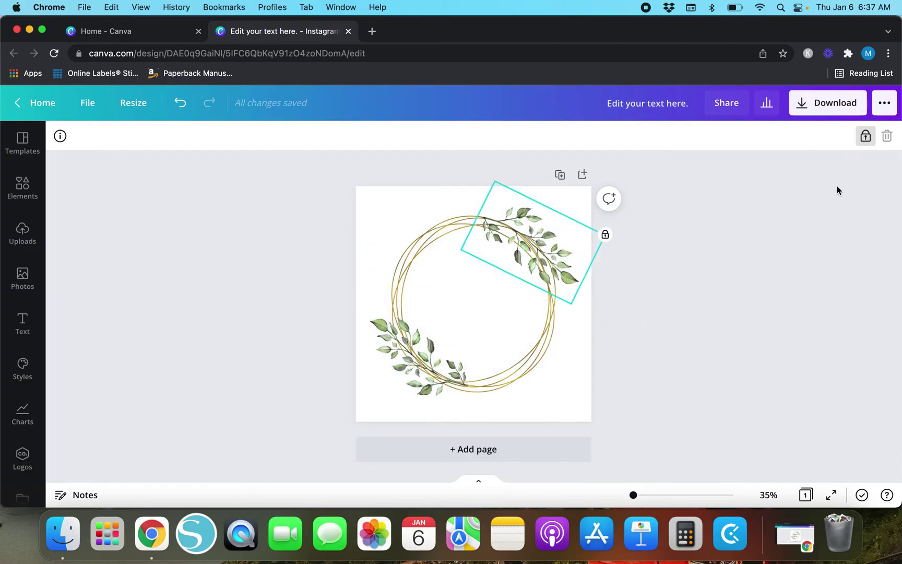
click(866, 136)
click(397, 357)
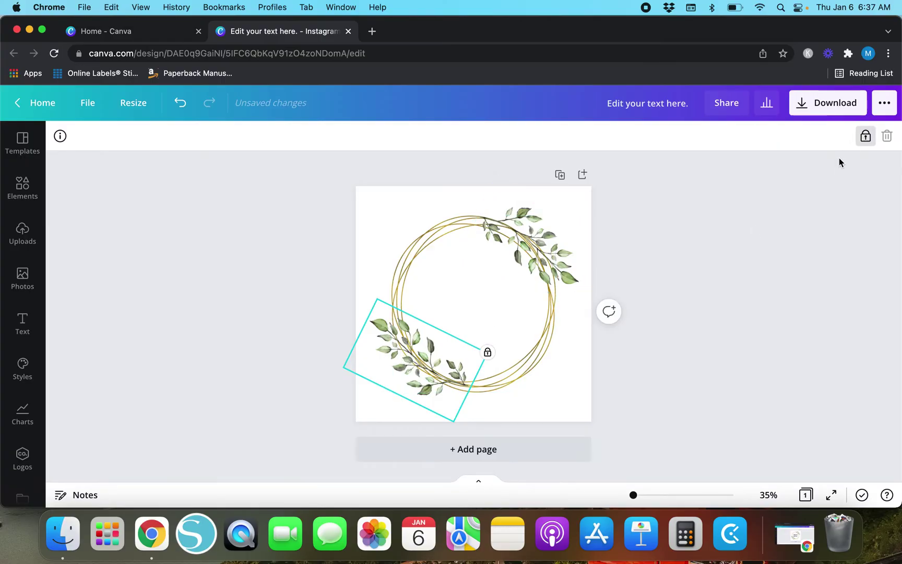
click(866, 137)
click(509, 373)
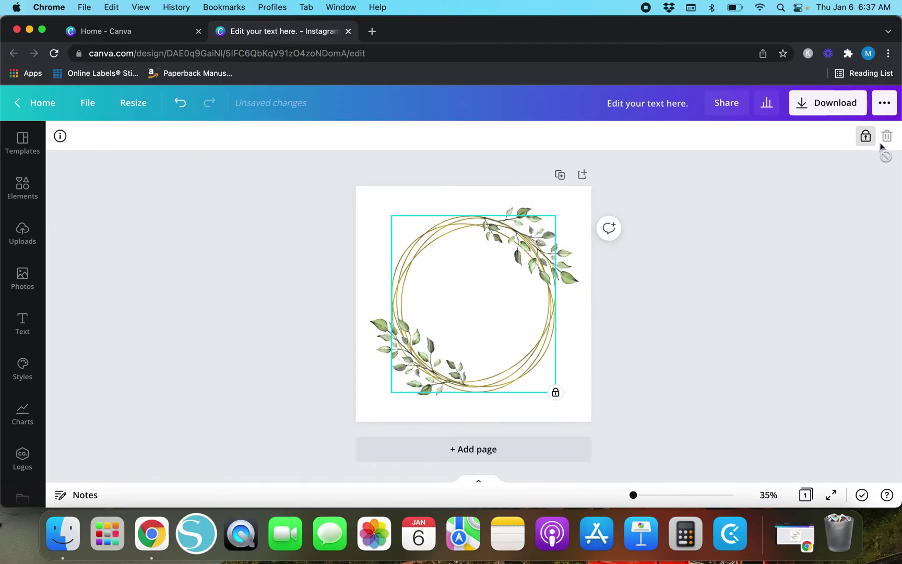
click(865, 137)
Enlarge the wreath and both sprigs together slightly and recentre them on the page
mouse_move(313, 224)
mouse_down()
mouse_move(596, 401)
mouse_move(620, 435)
mouse_up()
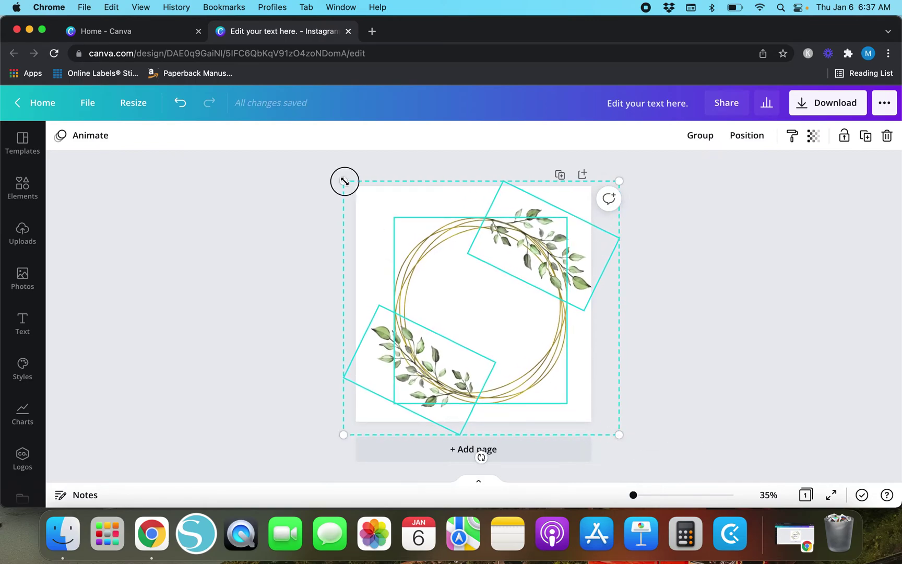
drag(344, 181, 327, 174)
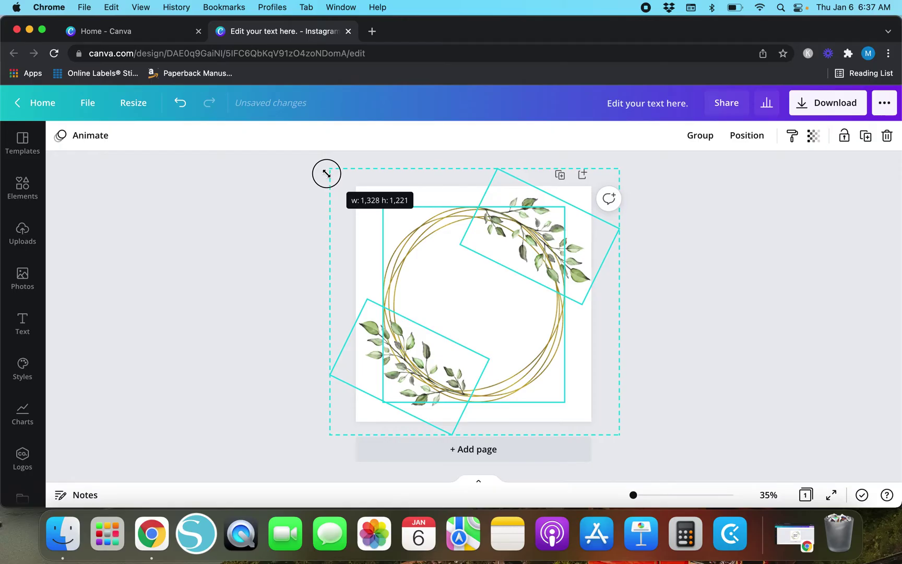
drag(327, 174, 326, 172)
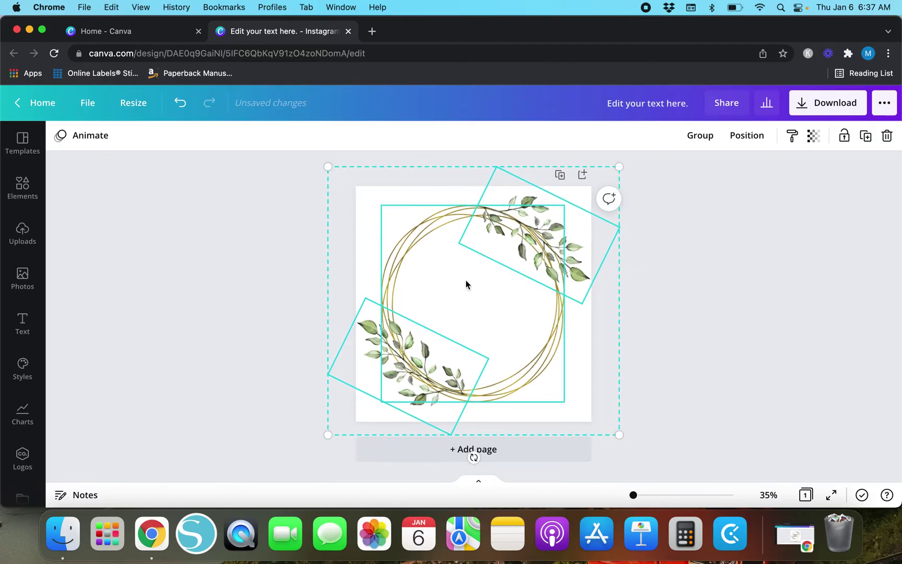
drag(489, 308, 492, 306)
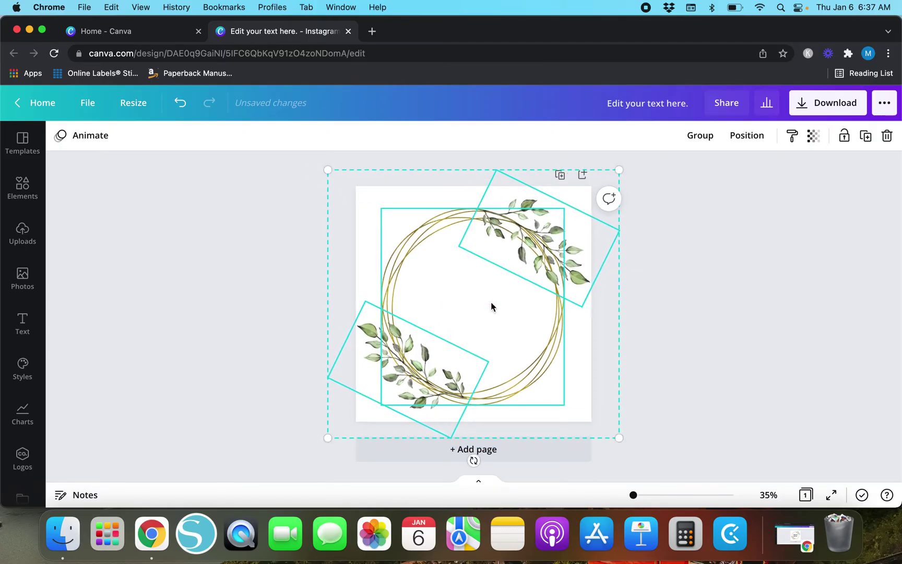
click(285, 292)
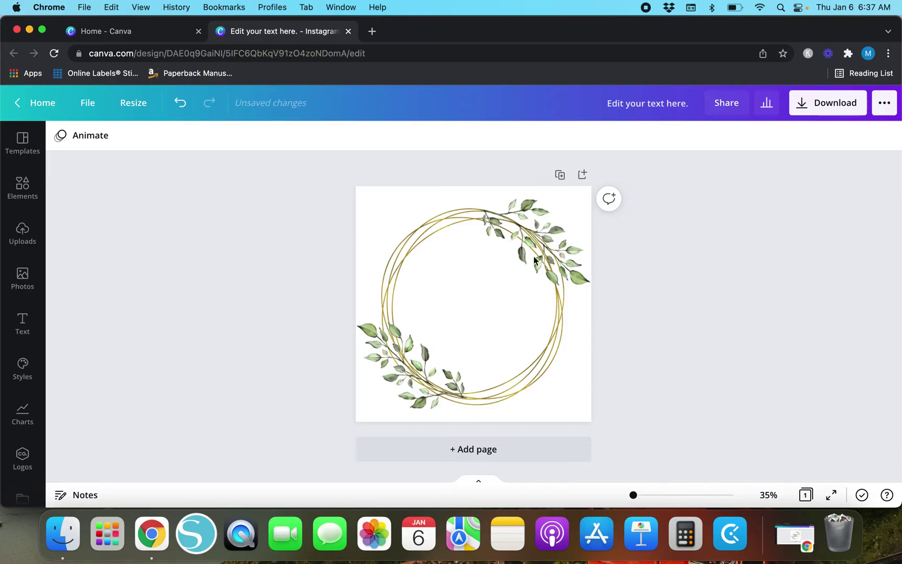
click(825, 109)
Save the wreath design as a PNG and dismiss the download confirmation panel
click(744, 412)
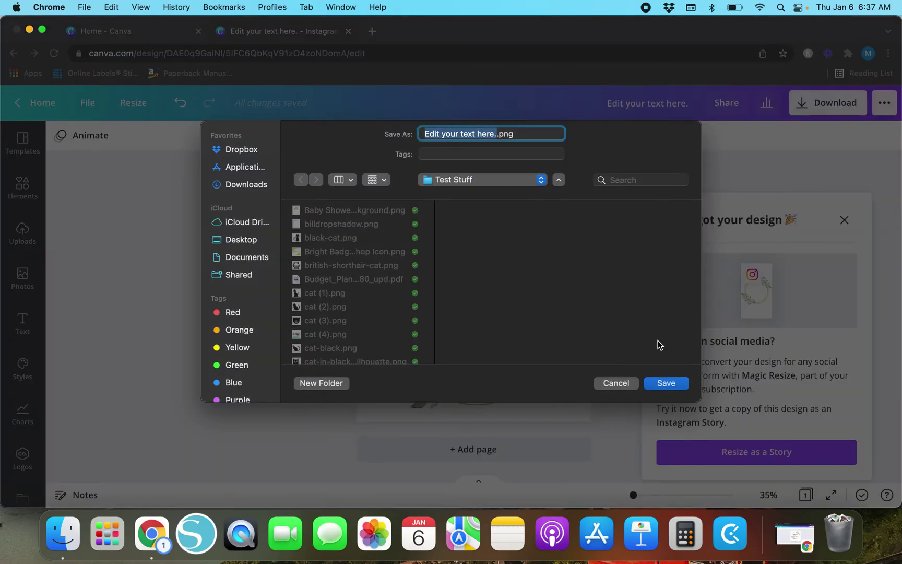
click(667, 384)
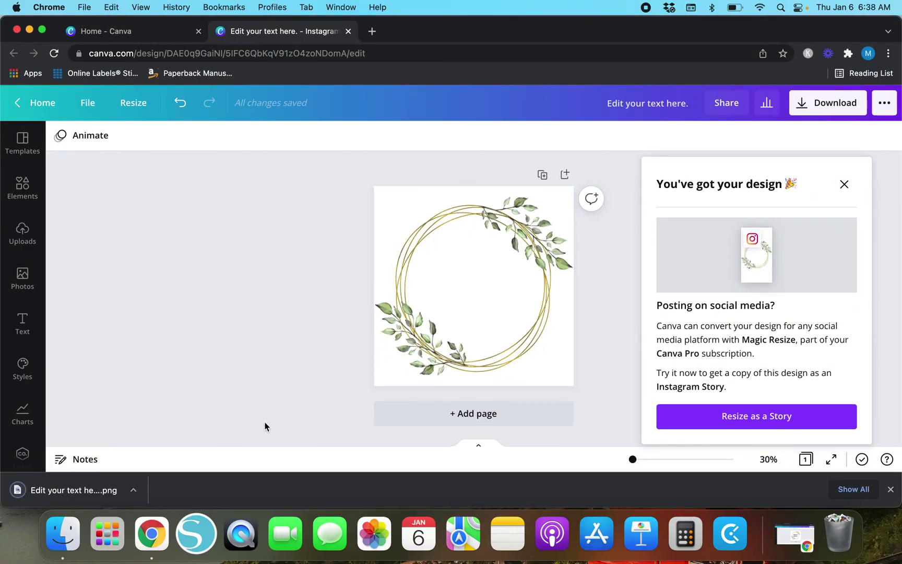
click(844, 184)
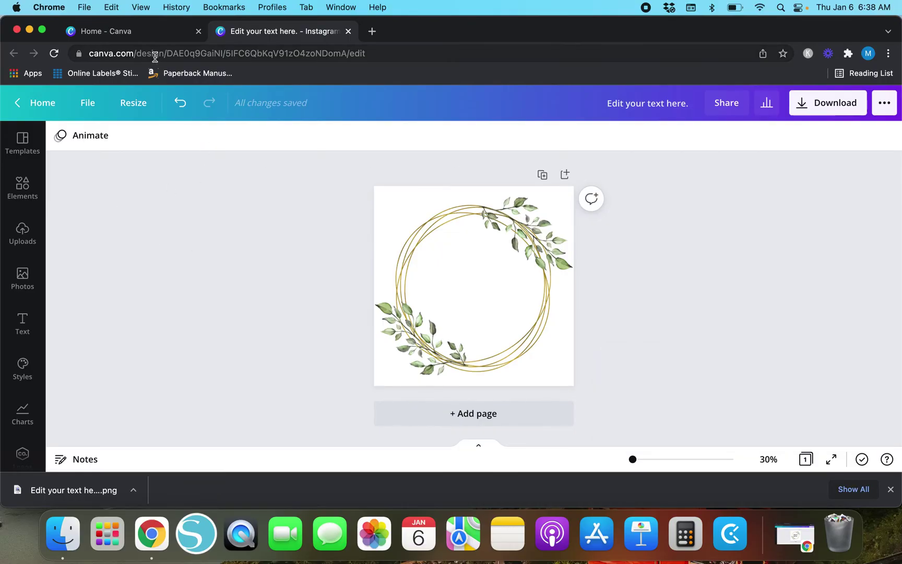
Switch between the wreath design tab and the Canva home page, ending on the home page
click(161, 32)
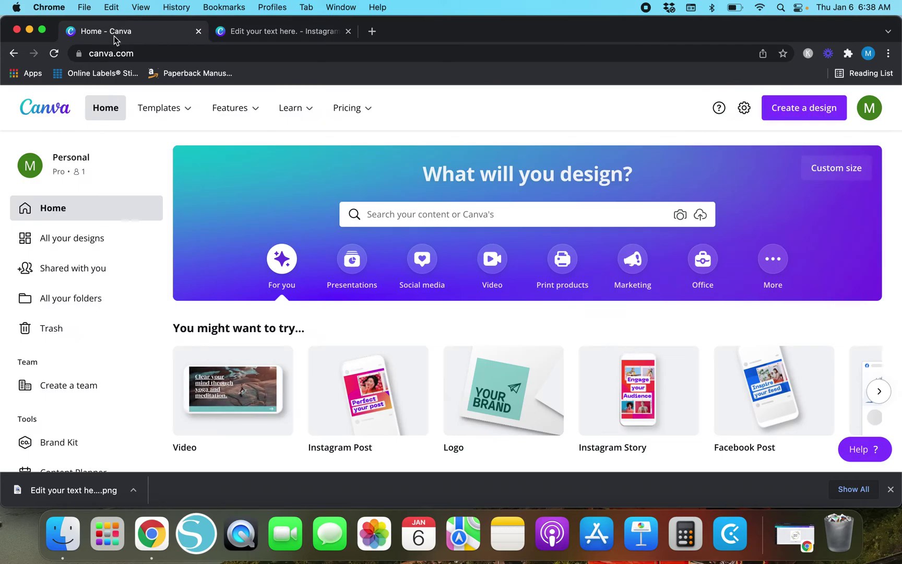
click(267, 31)
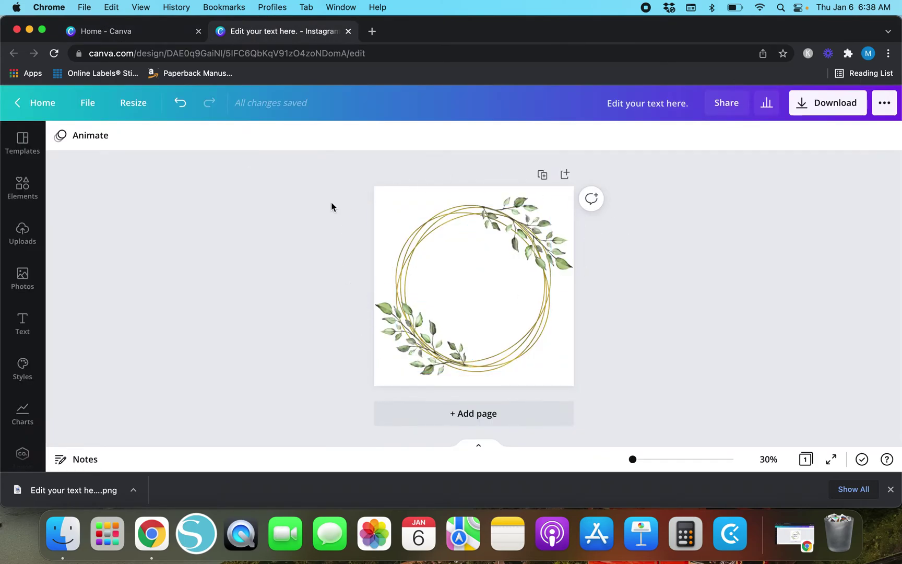
click(148, 41)
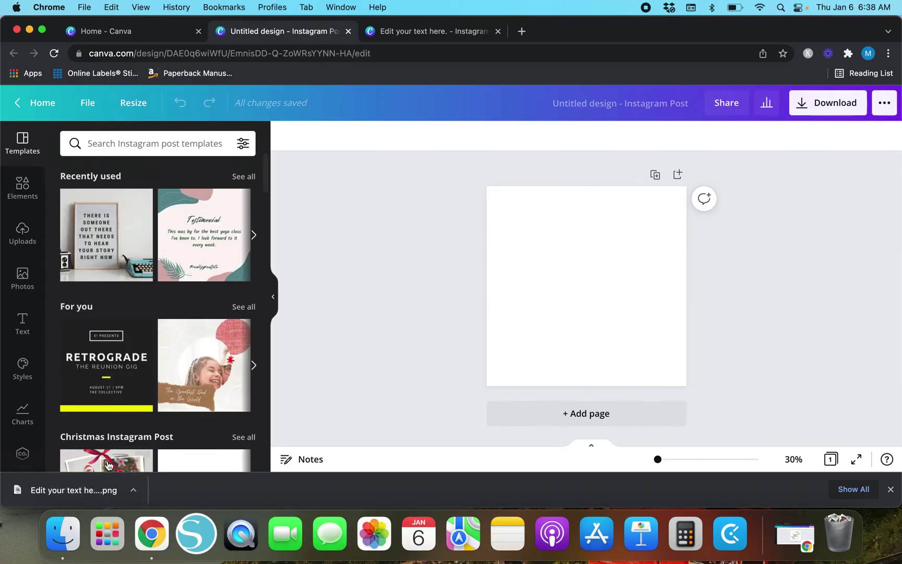
Upload the wreath PNG, delete its duplicate upload, and place the wreath on the blank post
drag(68, 491, 141, 329)
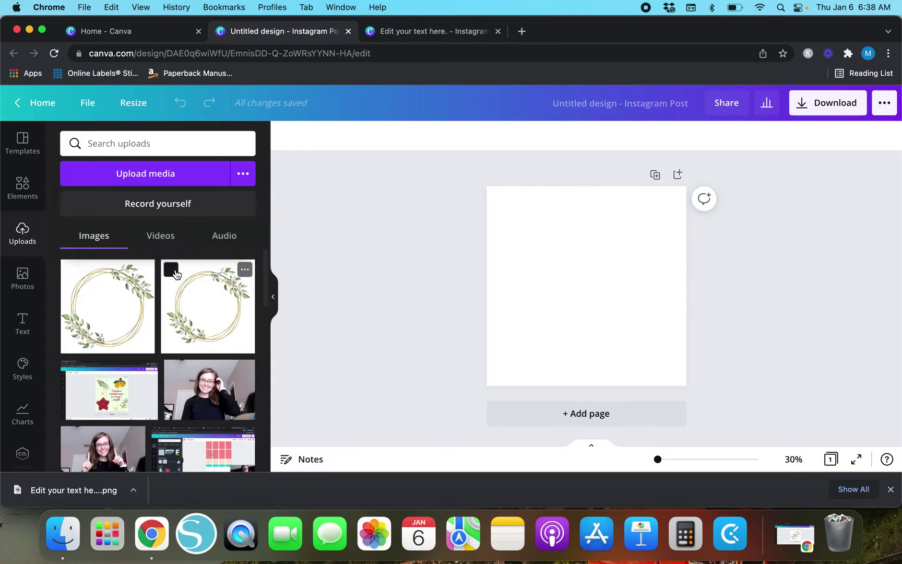
click(173, 271)
click(171, 444)
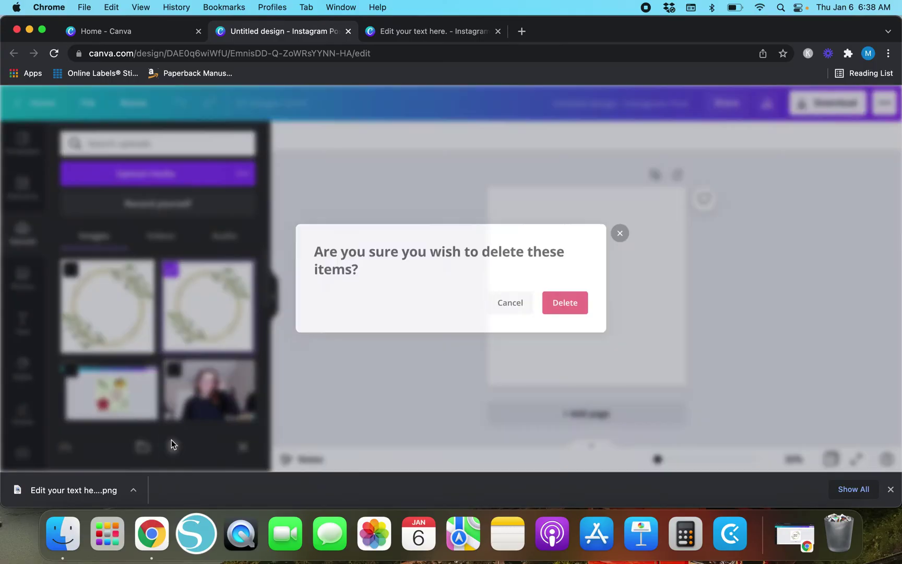
click(574, 304)
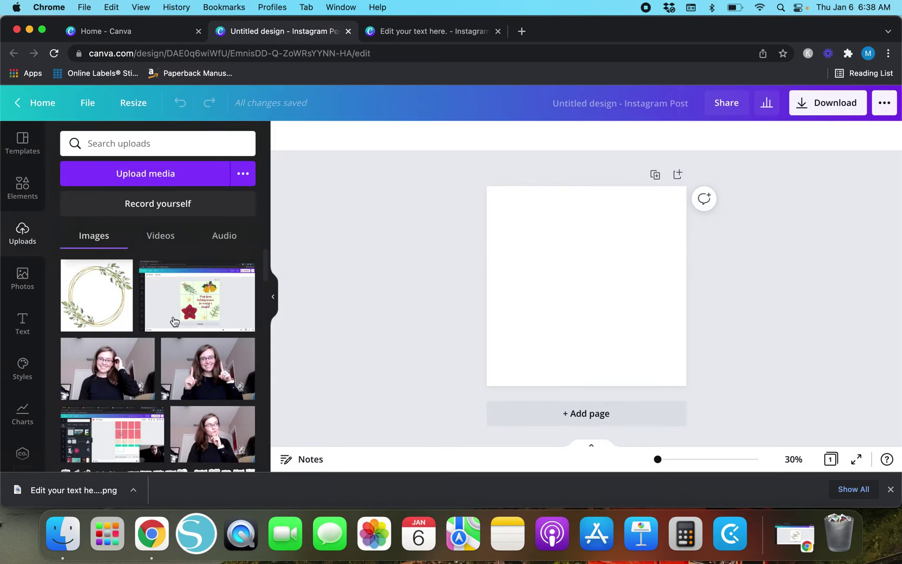
click(88, 302)
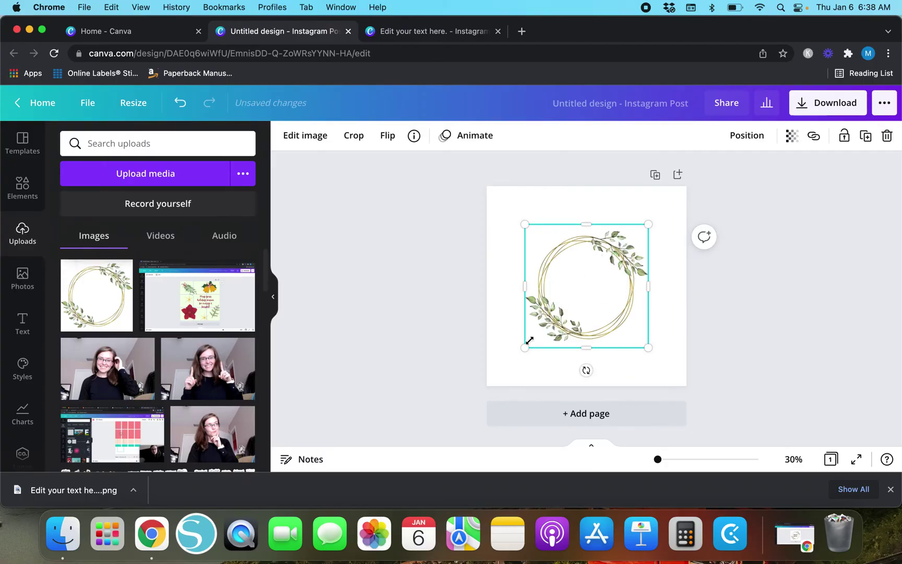
Enlarge the wreath image by its corners until it fills the whole 1080×1080 page
drag(529, 340, 481, 372)
drag(648, 224, 689, 196)
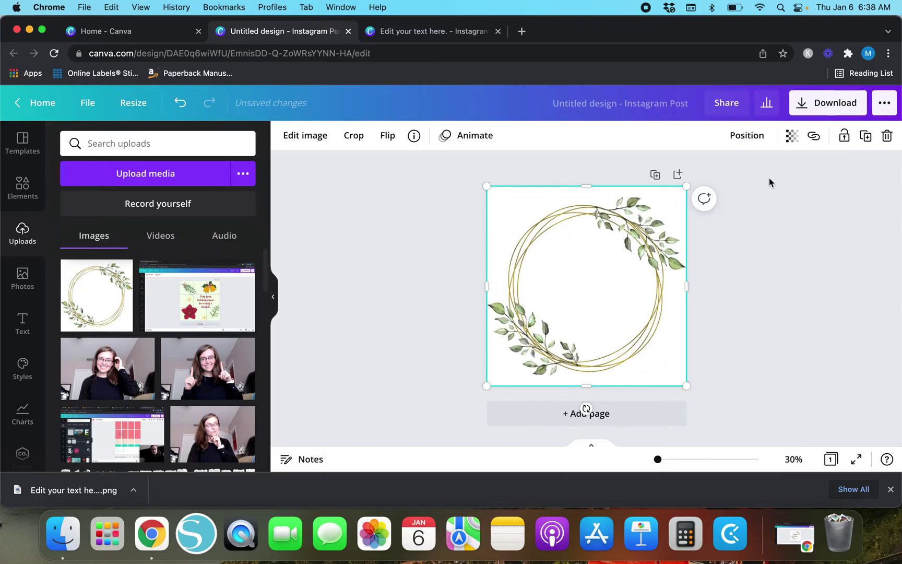
click(794, 177)
click(657, 228)
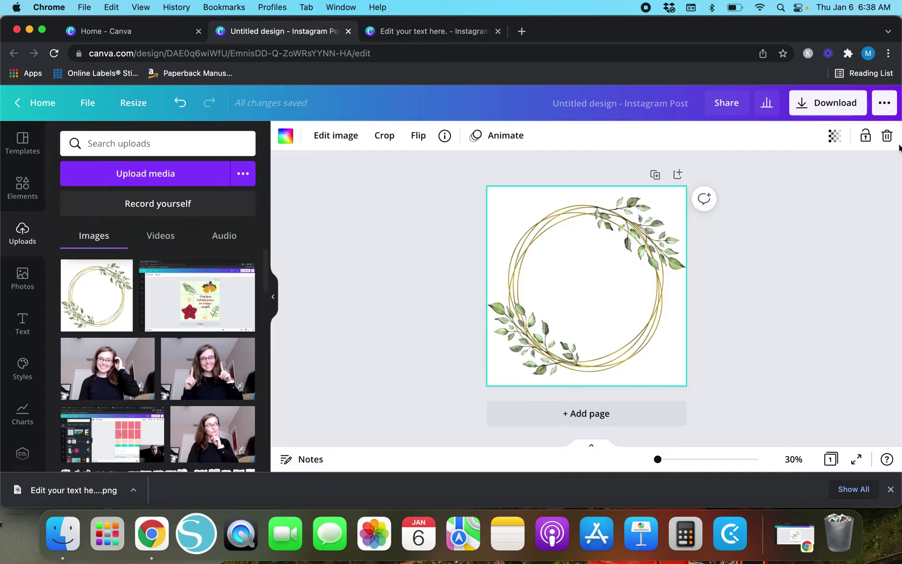
Lock the wreath image and confirm it stays locked in place
click(866, 136)
click(776, 271)
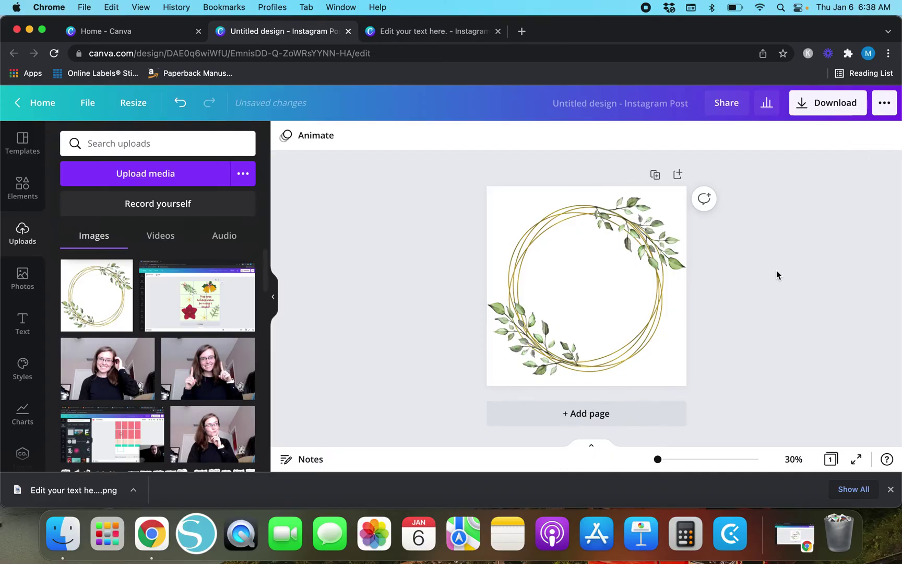
click(546, 305)
click(768, 350)
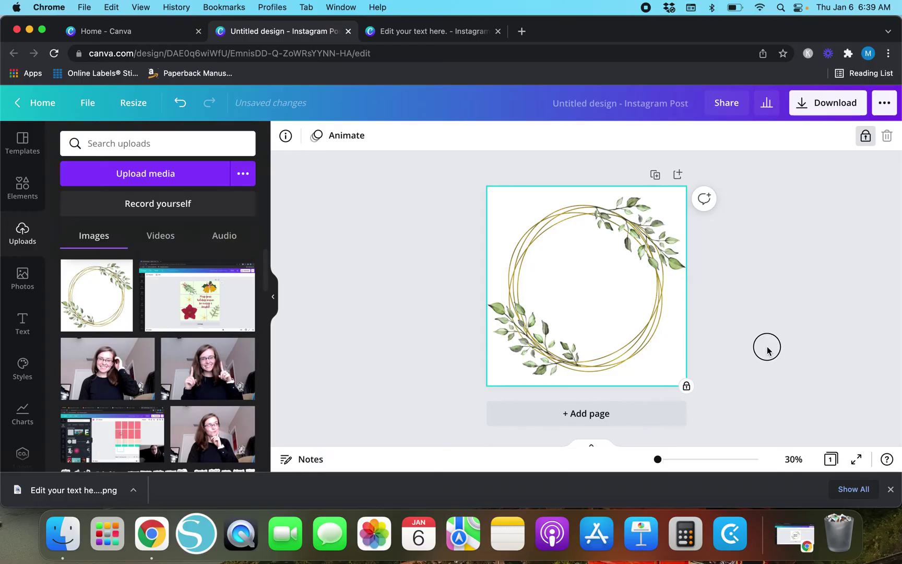
click(596, 265)
click(276, 301)
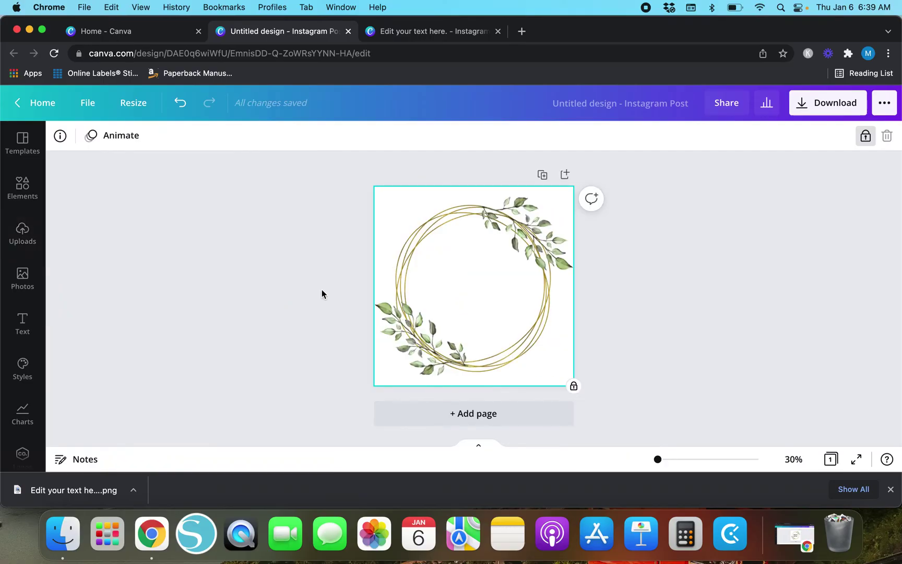
Unlock and delete the wreath, then undo, redo and undo to restore it
click(866, 135)
click(622, 258)
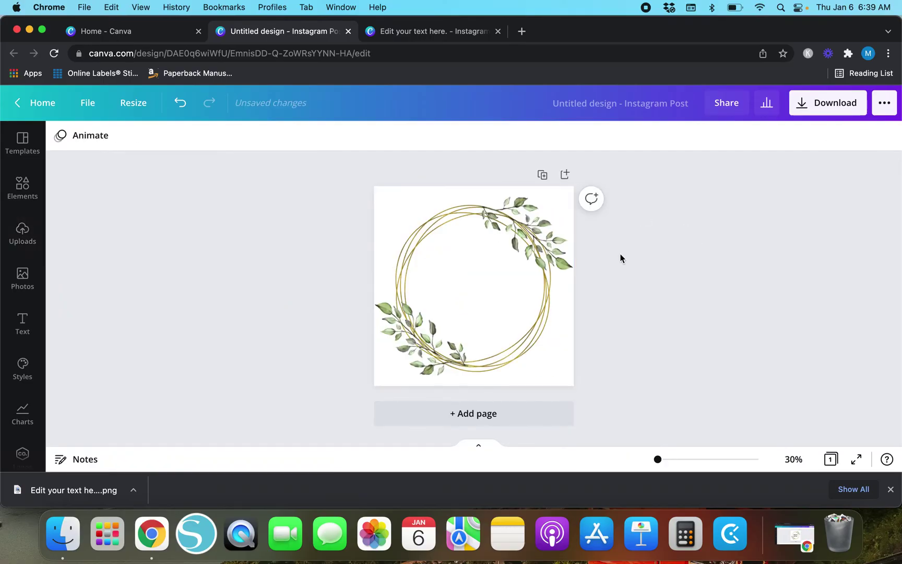
click(500, 270)
key(Delete)
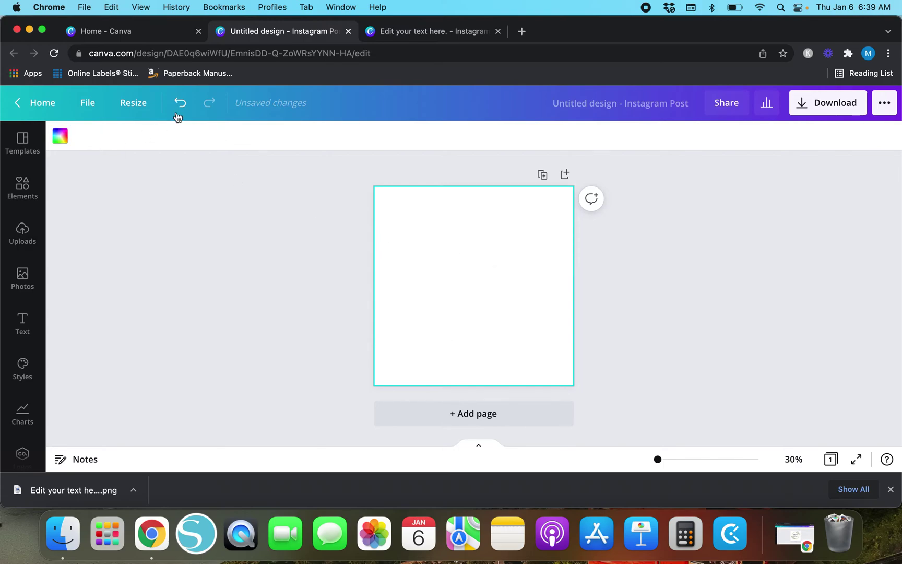
click(180, 103)
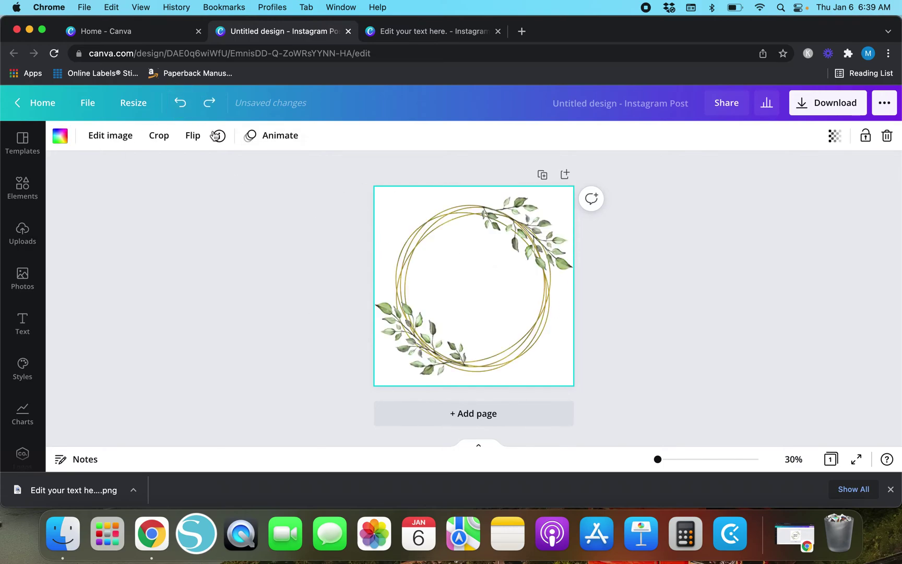
click(209, 103)
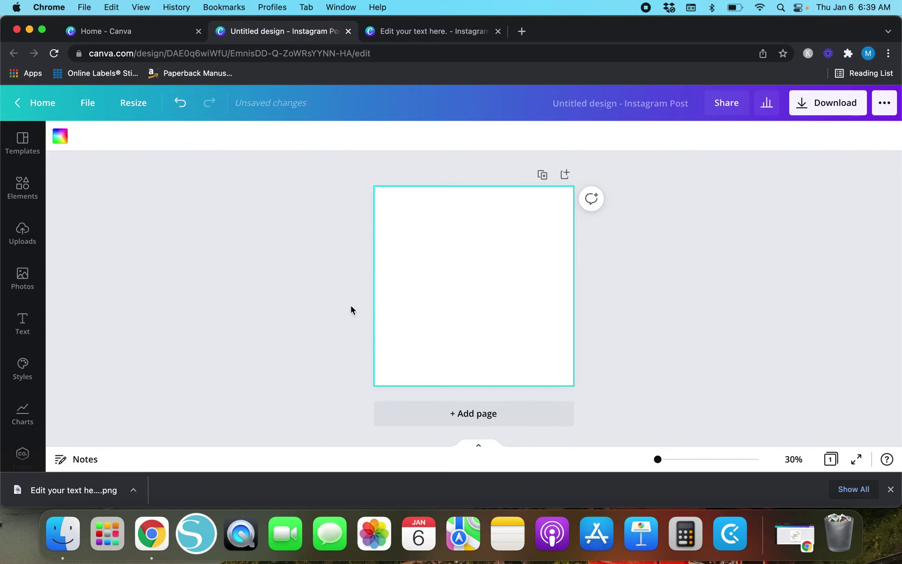
click(181, 103)
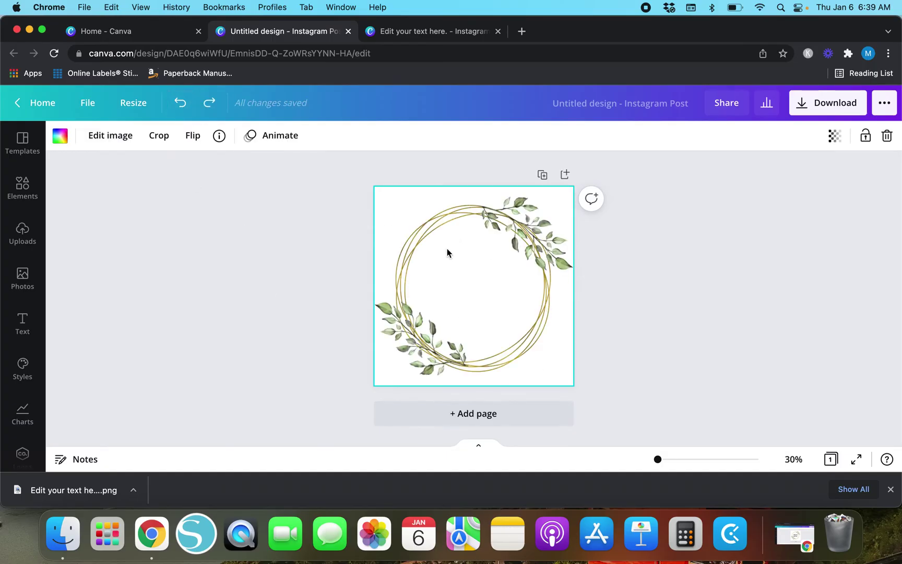
Add a heading in the Apricots script font at size 75
click(23, 322)
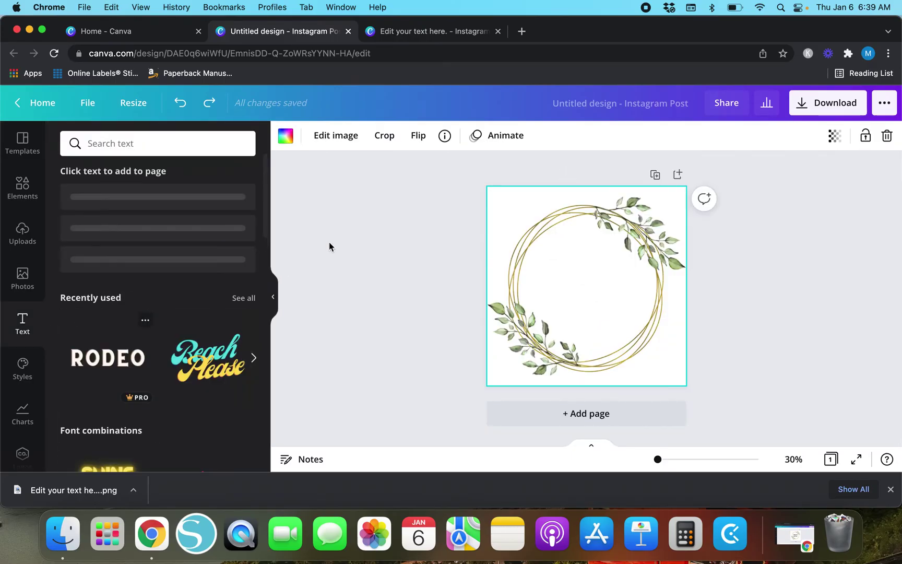
click(180, 210)
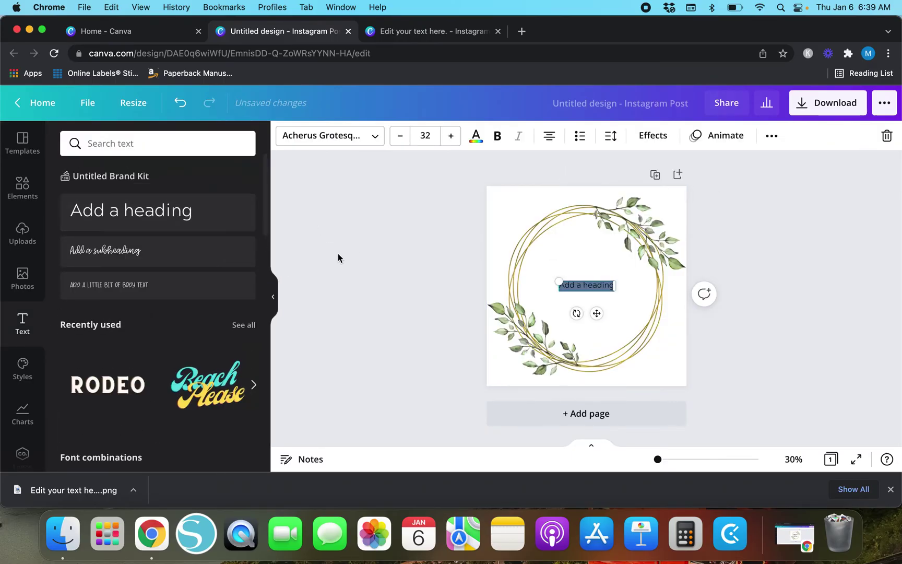
click(275, 302)
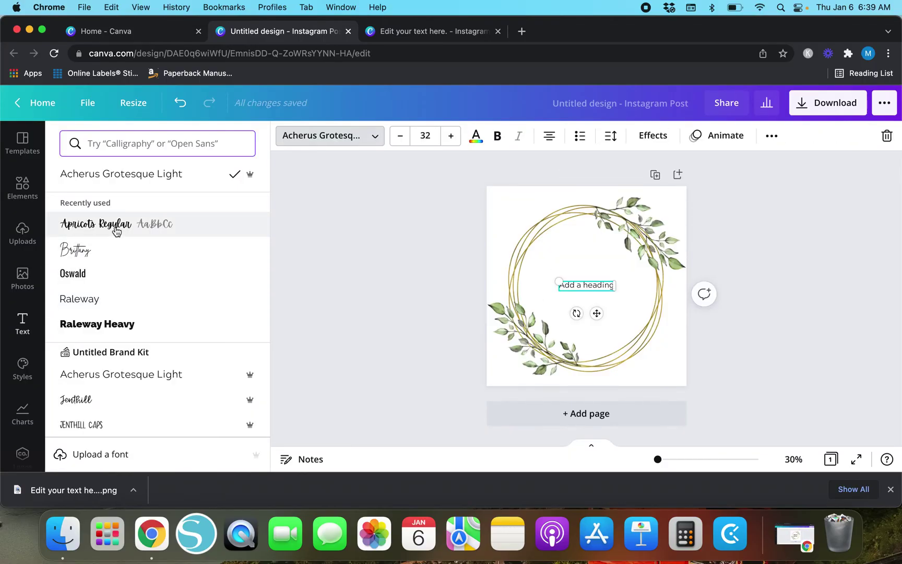
click(116, 231)
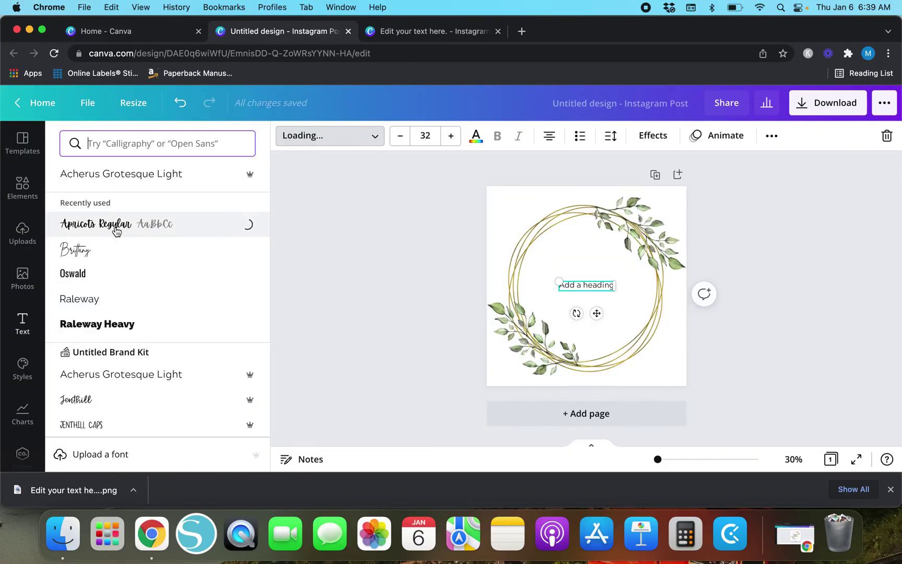
drag(563, 281, 499, 268)
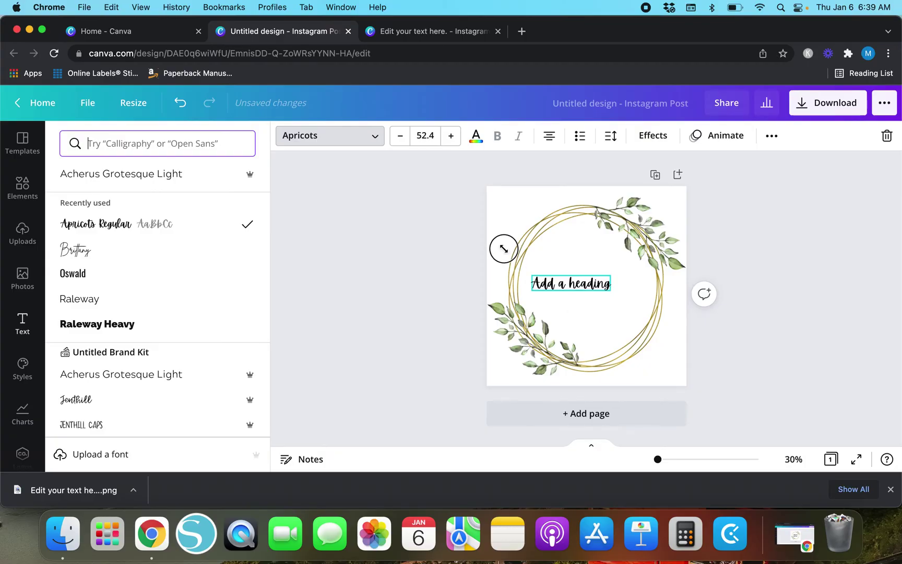
Replace the heading with 'You can edit your text here!' wrapped onto two centred lines
click(590, 282)
triple_click(590, 282)
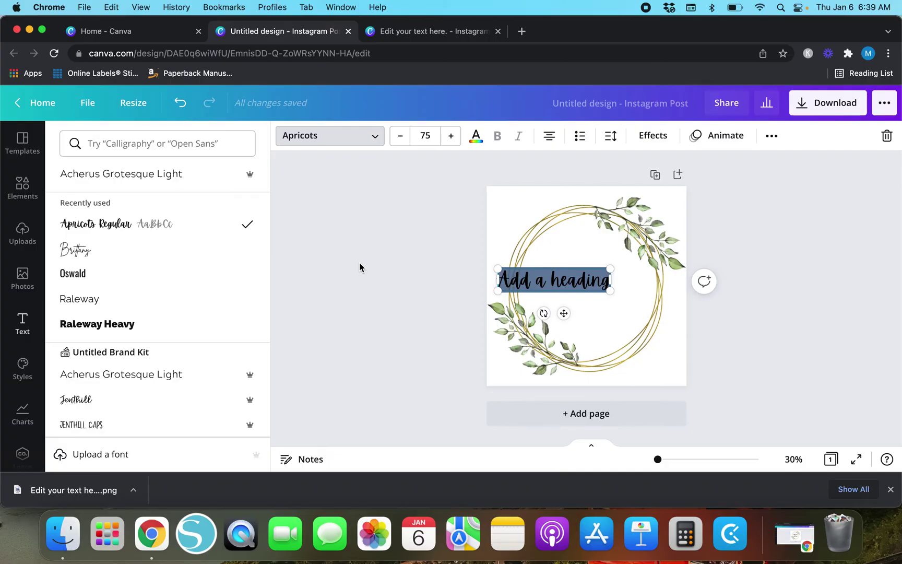
text(You can edi)
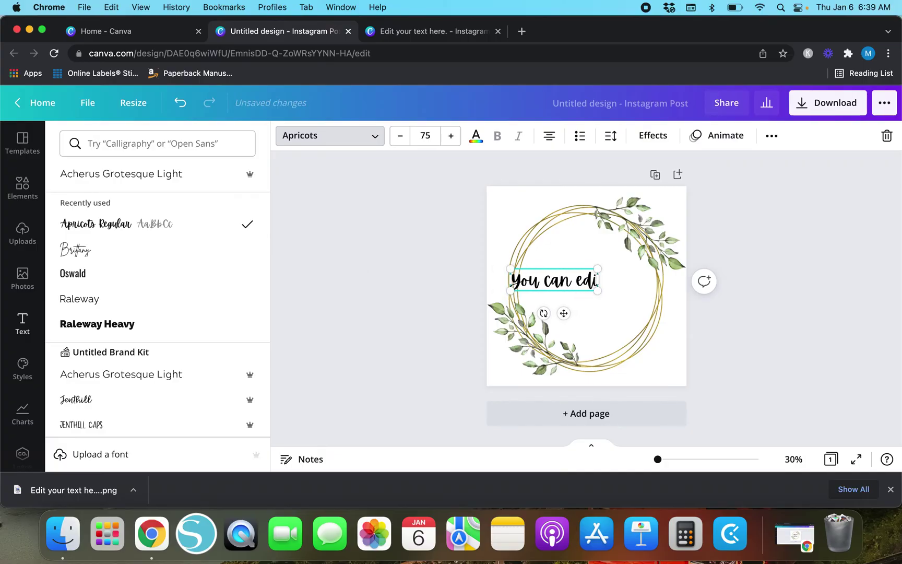
text(t your text he)
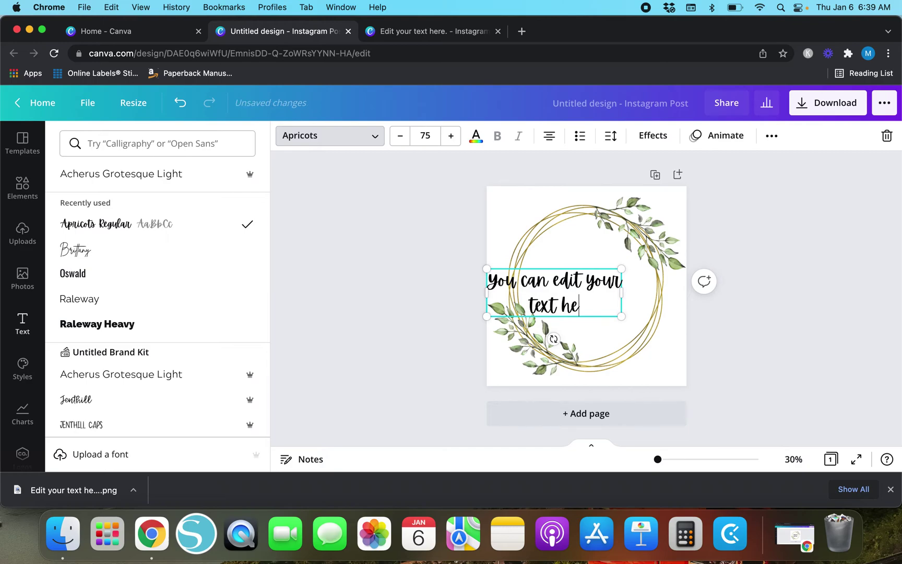
text(re!)
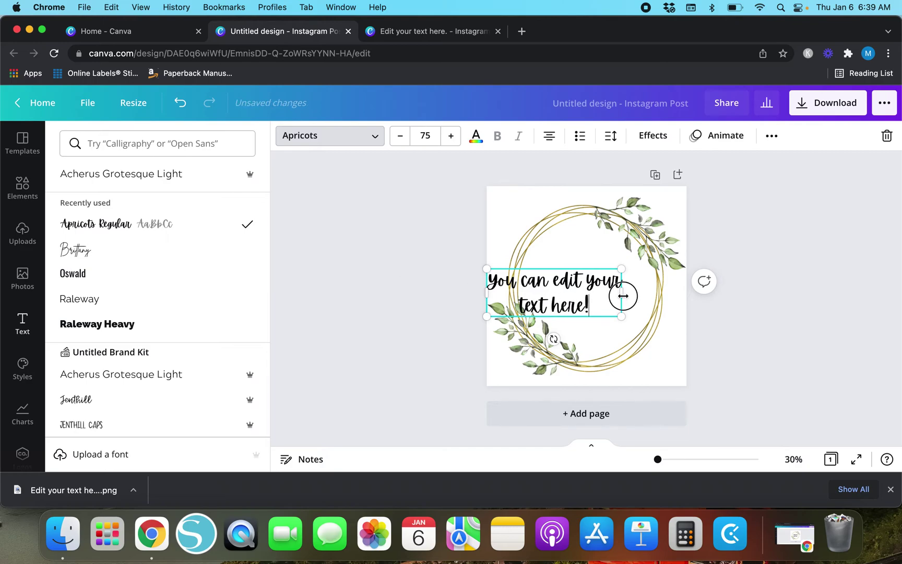
mouse_move(622, 293)
mouse_down()
mouse_move(596, 293)
mouse_move(613, 260)
mouse_up()
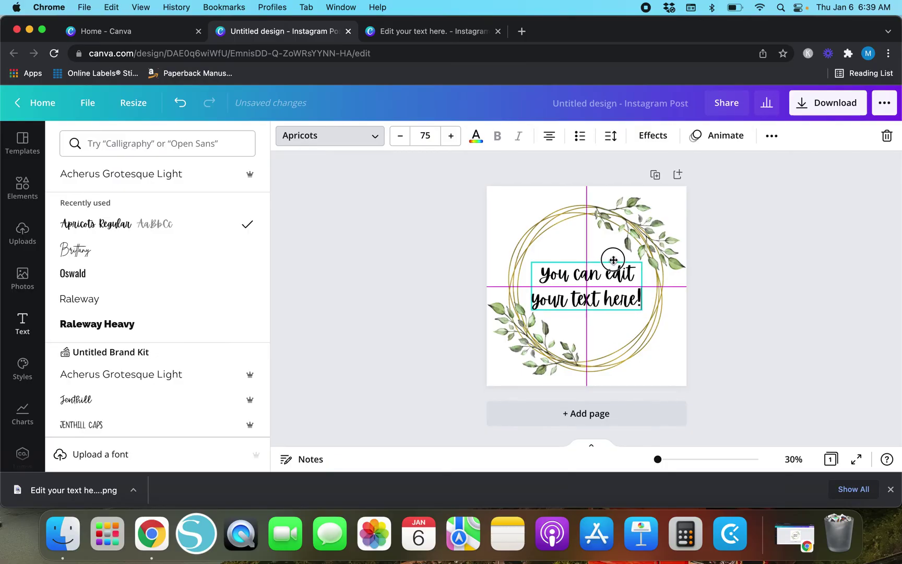
click(367, 281)
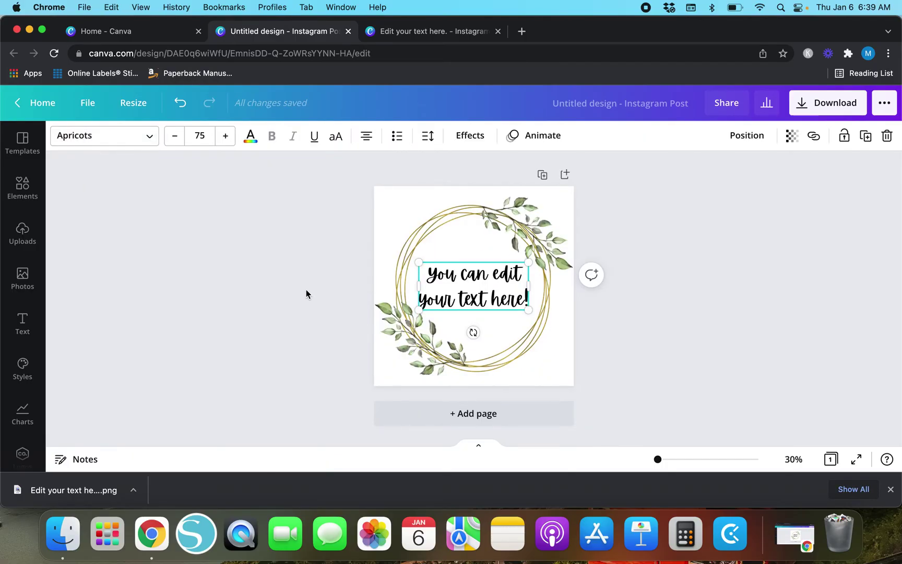
click(251, 137)
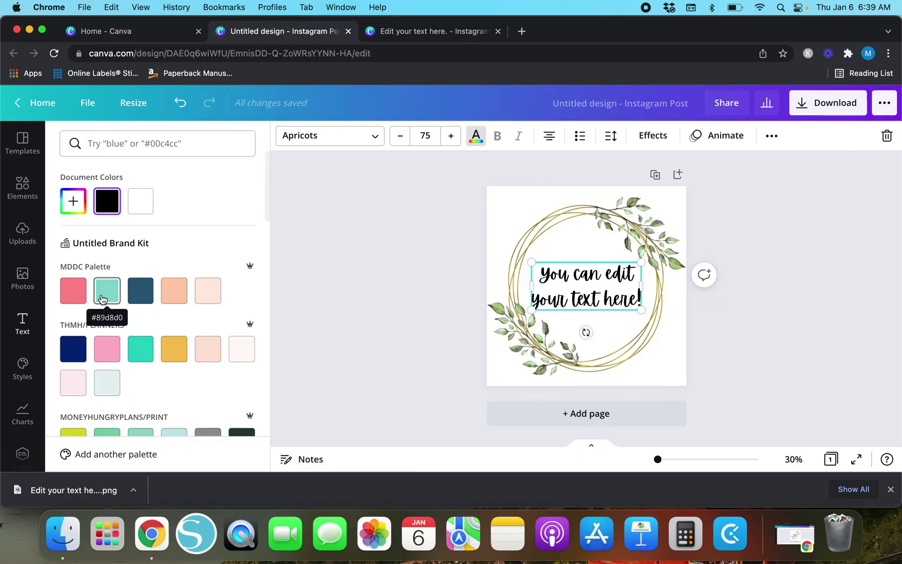
Colour the heading sage green from the wreath's photo colours, after trying olive and gold
scroll(100, 298, down, 5)
scroll(101, 298, down, 4)
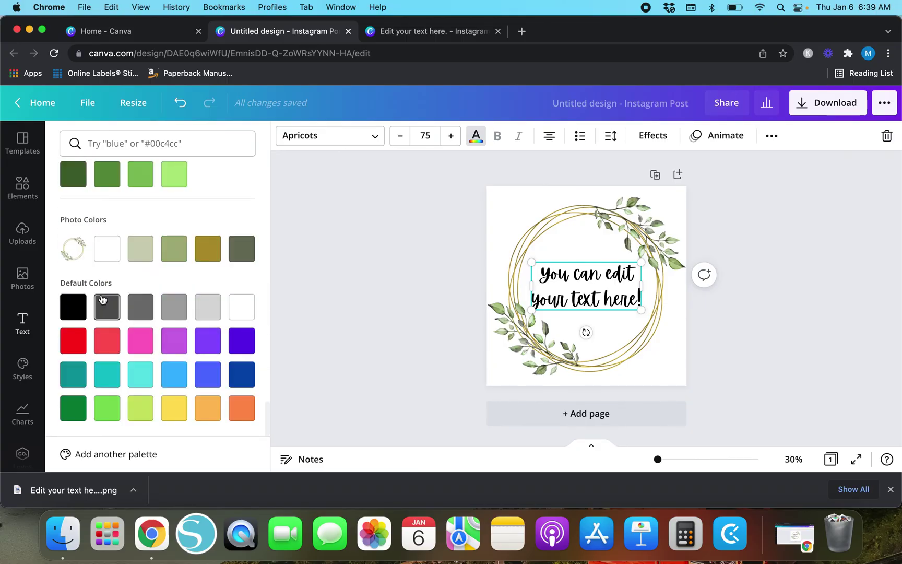
click(236, 257)
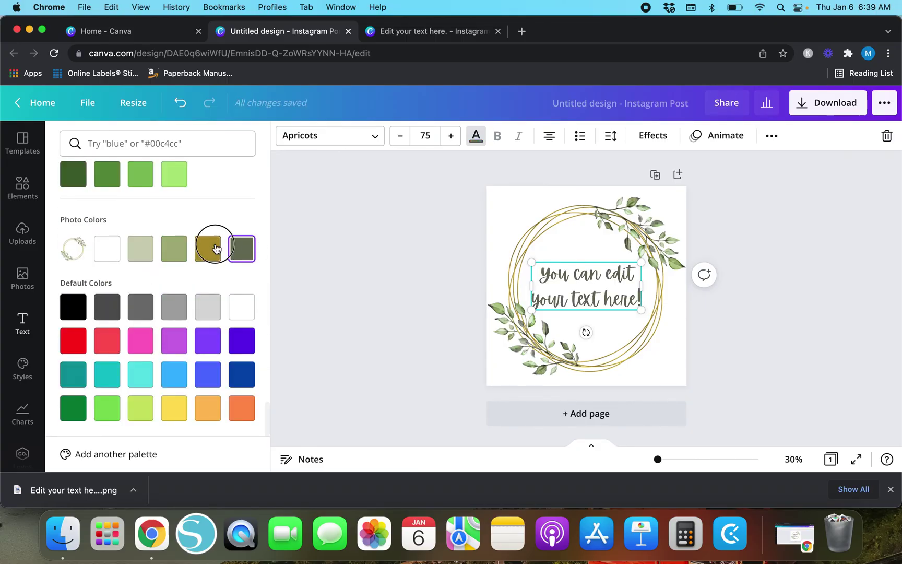
click(214, 247)
click(166, 252)
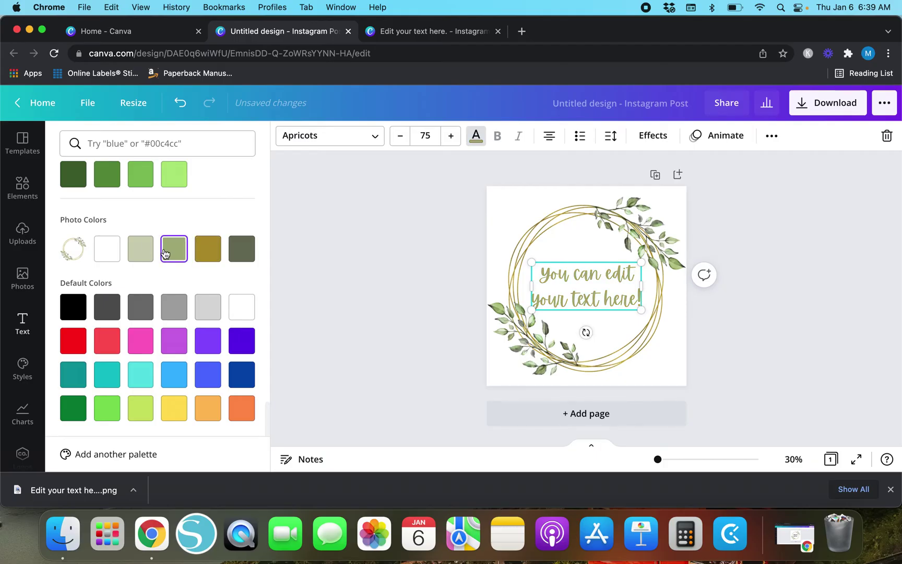
Deselect the text and zoom in and back out to check the green heading
click(404, 338)
double_click(312, 316)
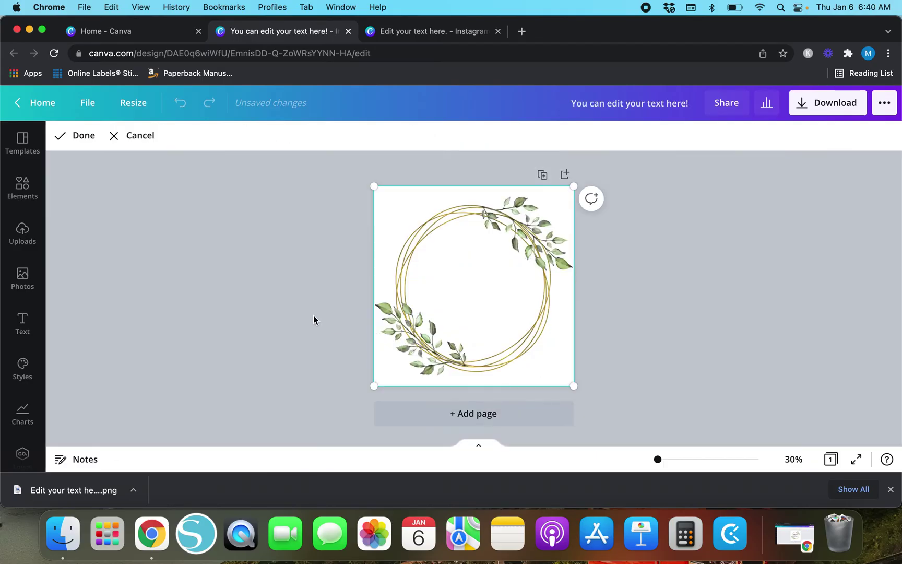
click(313, 316)
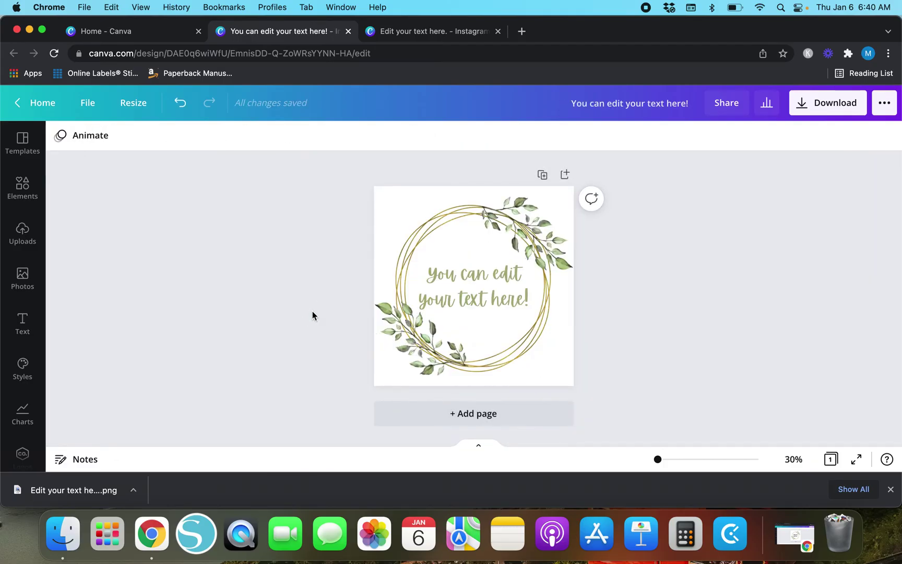
key(super+equal)
key(super+equal)
key(super+minus)
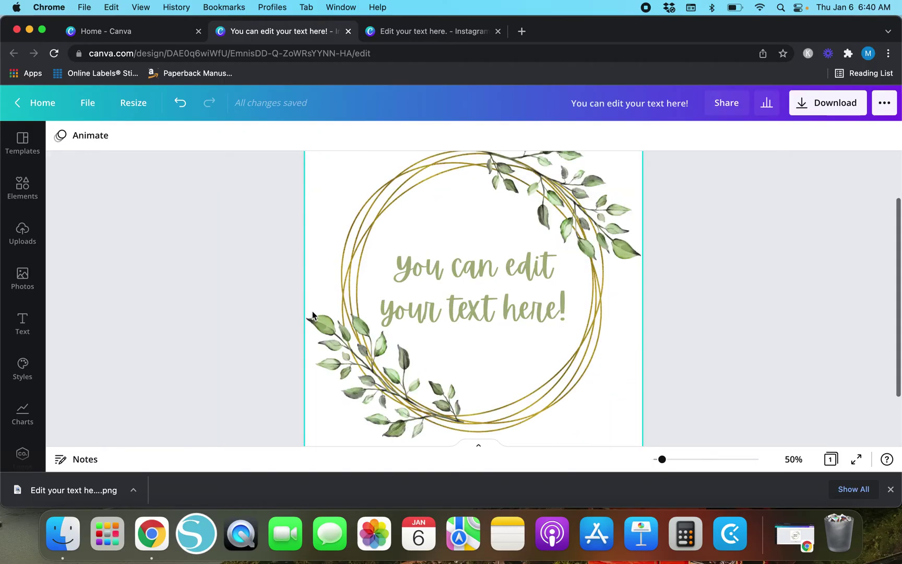
key(super+minus)
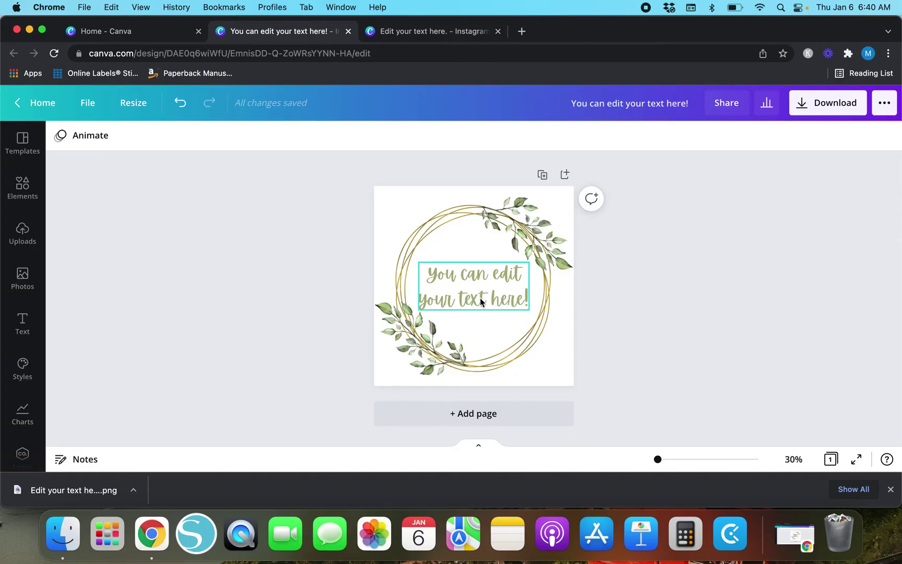
Set the share link to 'Use as template' and copy it
click(730, 106)
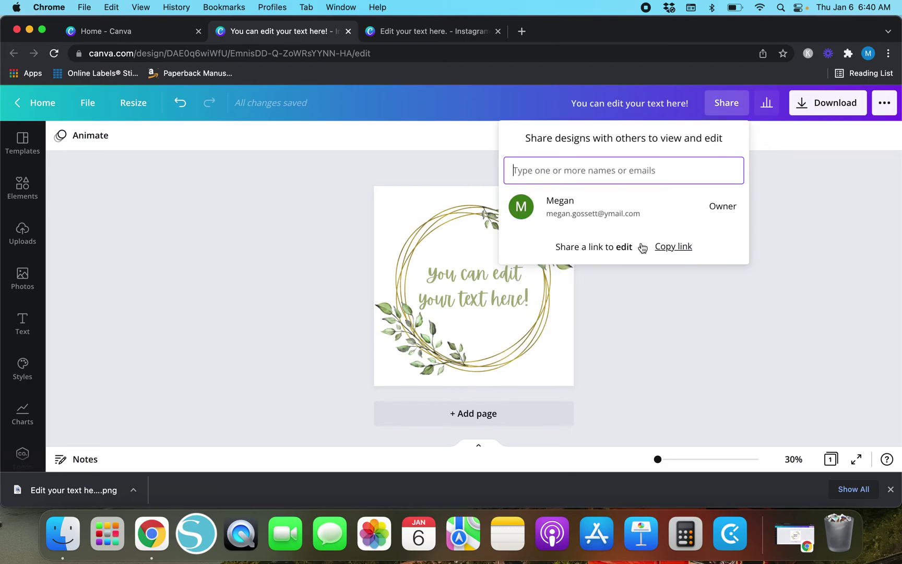
click(642, 249)
click(646, 271)
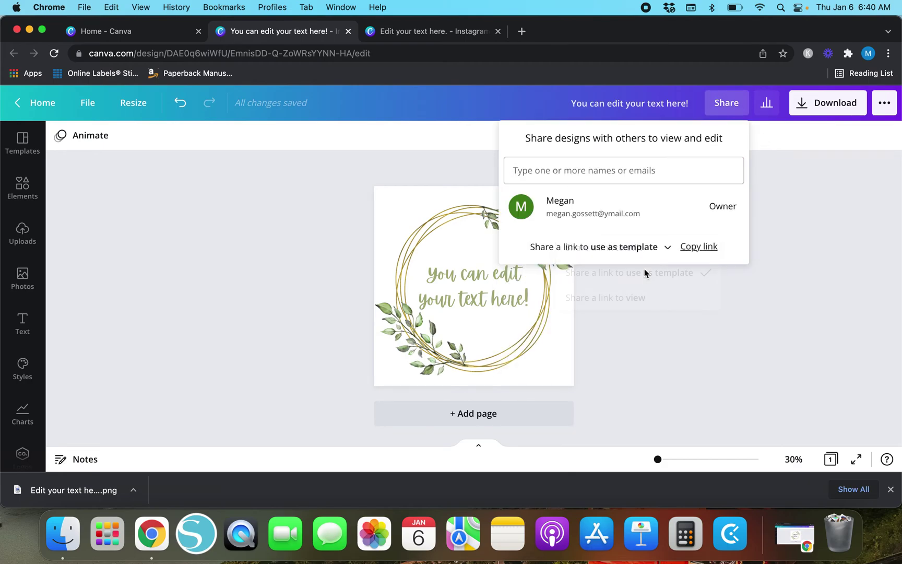
click(702, 254)
Paste the template link in a new incognito tab and create an editable copy with Use template
click(794, 536)
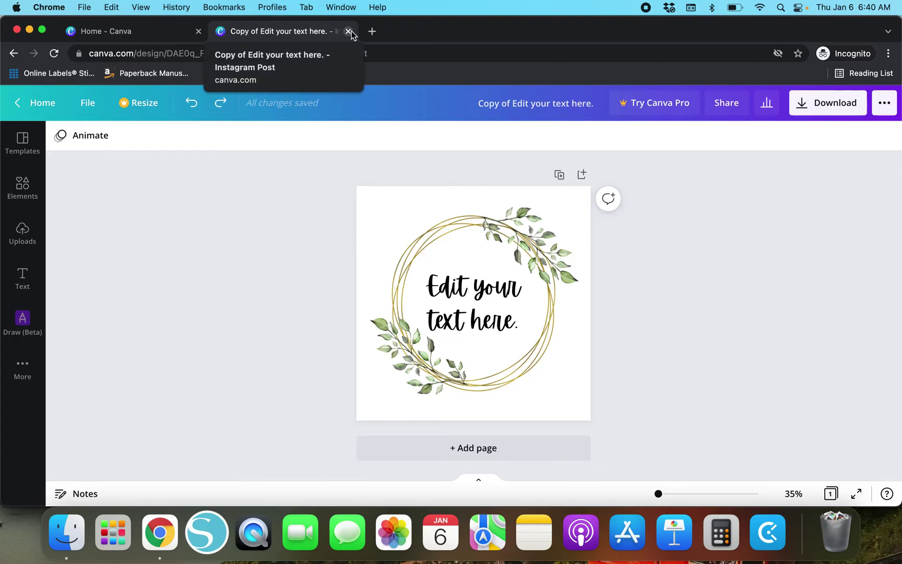
click(349, 30)
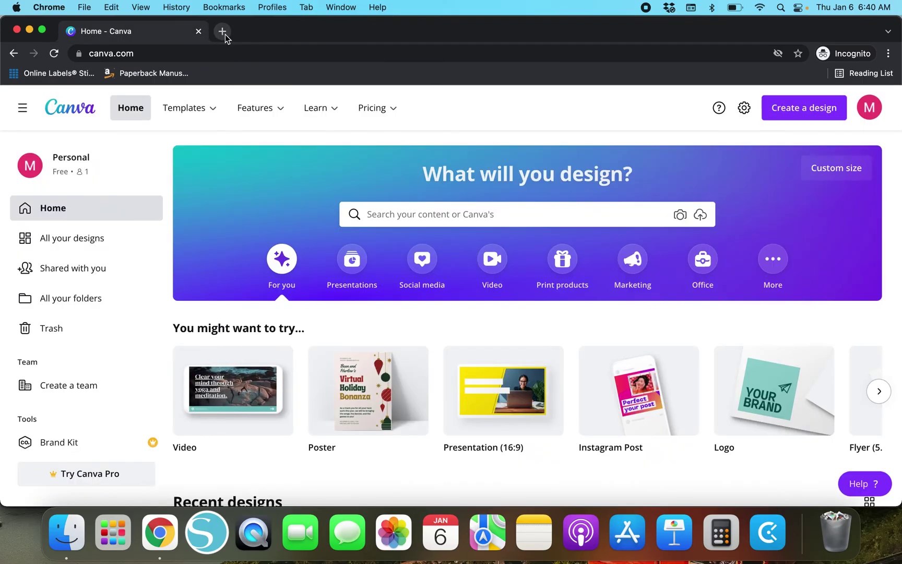
click(225, 35)
key(super+v)
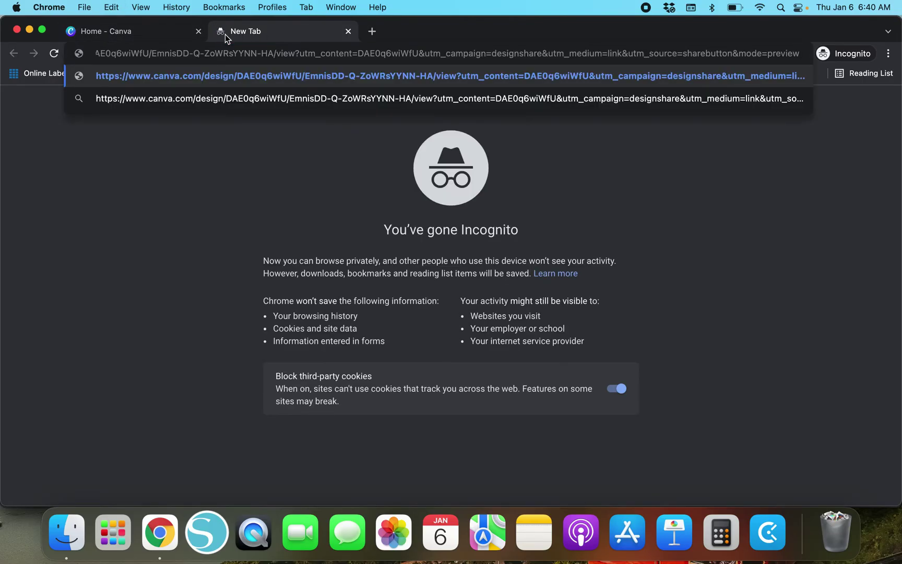
key(Return)
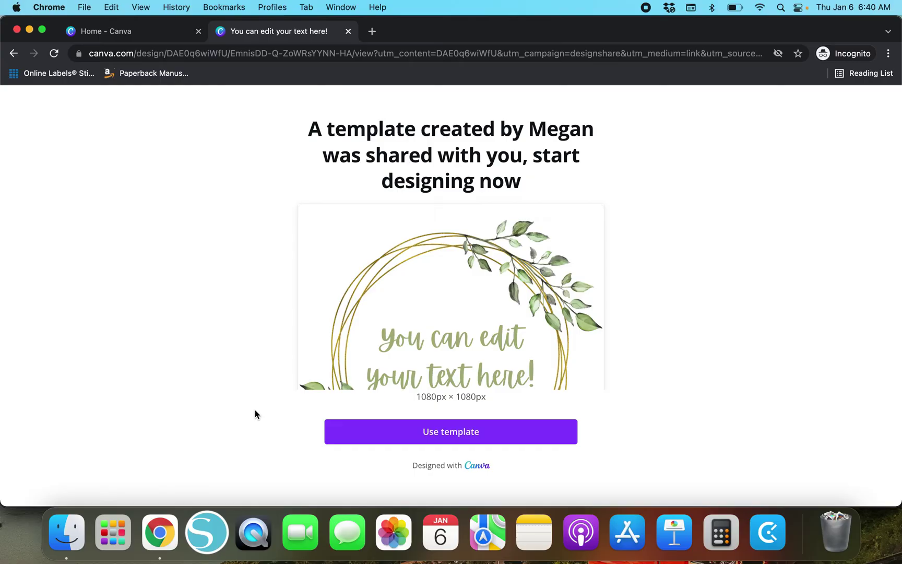
click(349, 435)
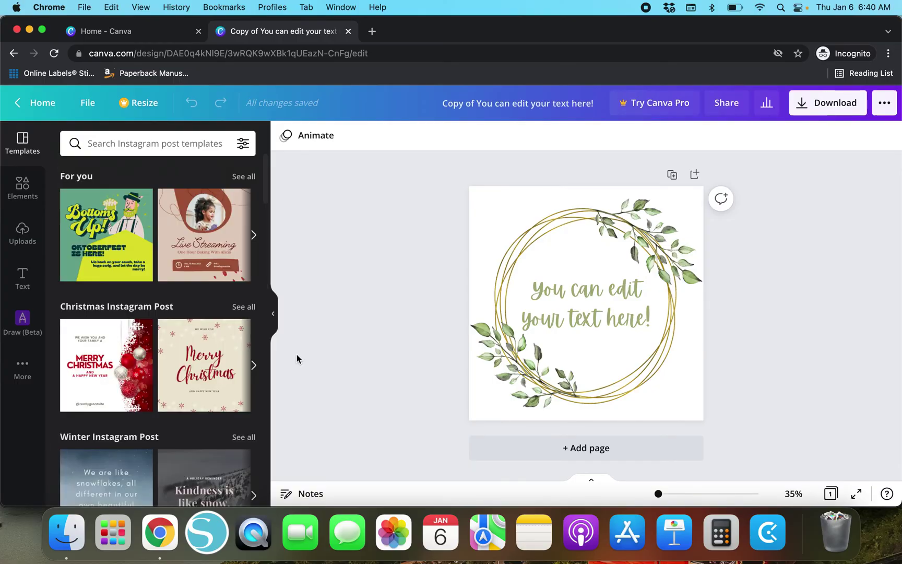
click(273, 315)
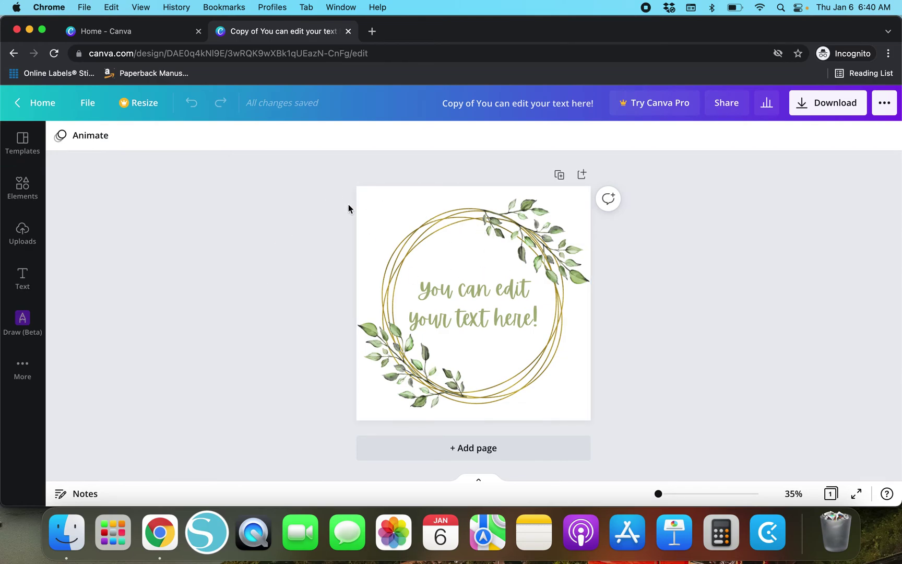
Lock and unlock the wreath, then delete it and undo to show it is removable when unlocked
click(440, 211)
click(866, 137)
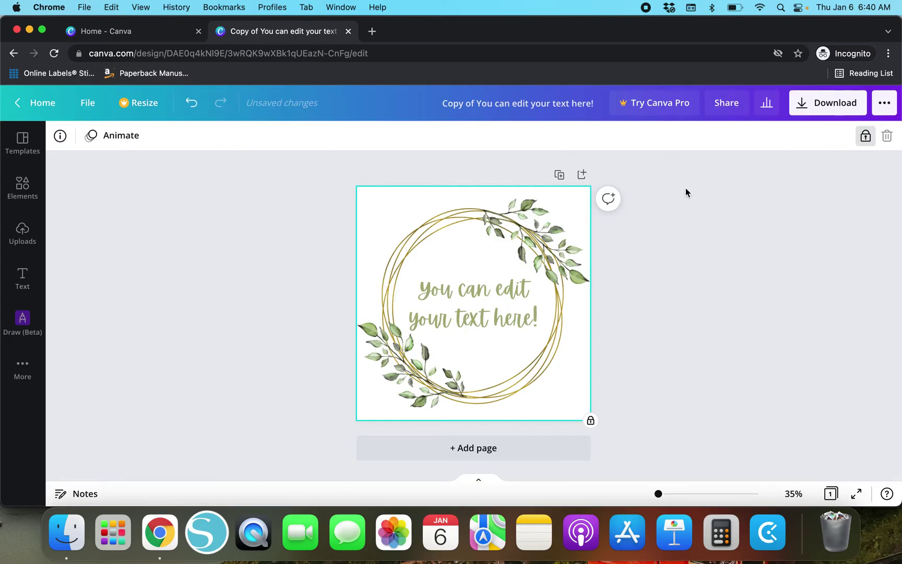
click(867, 137)
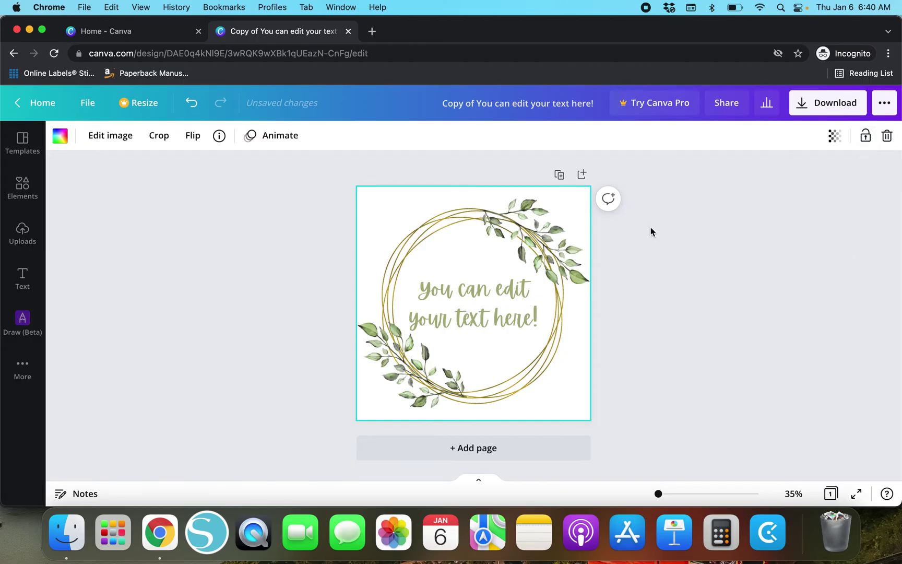
key(Delete)
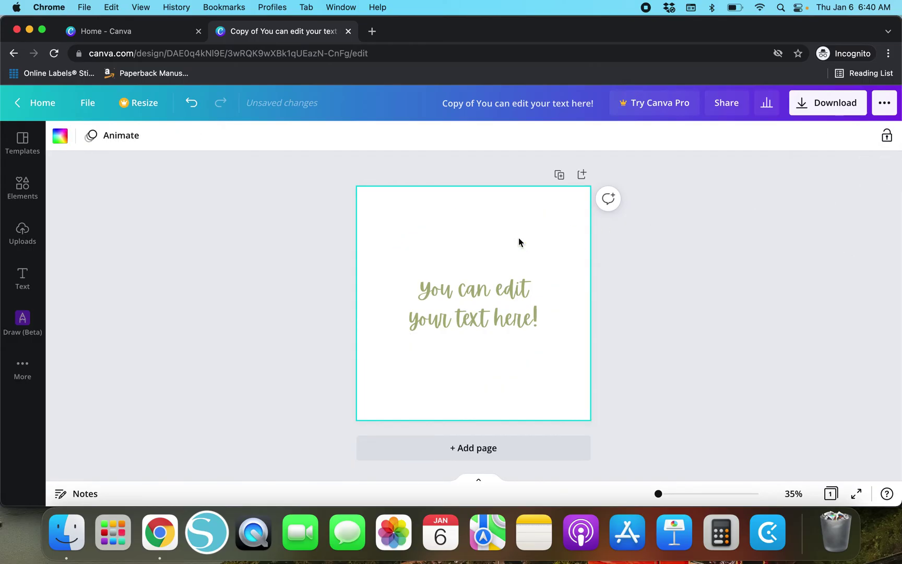
click(191, 102)
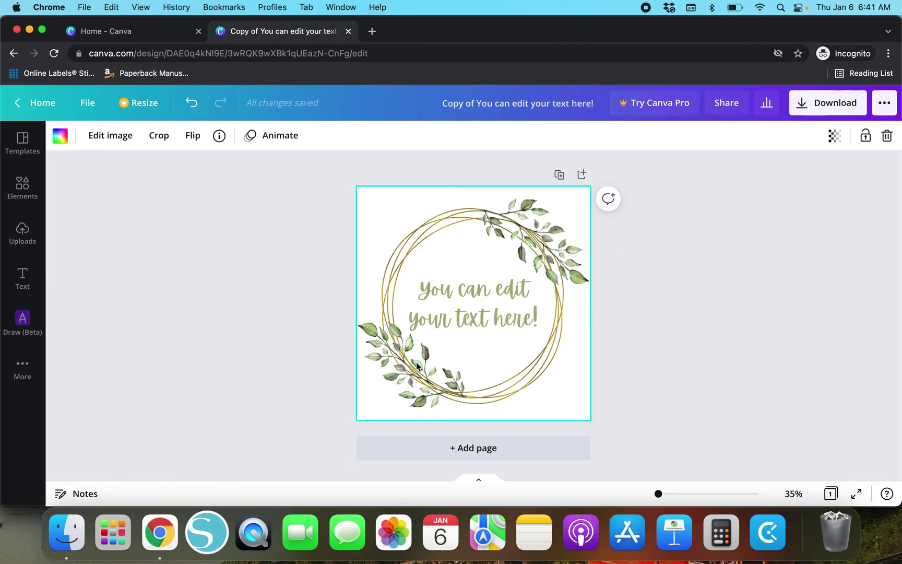
Lock the wreath image again and confirm the background is now locked
drag(505, 226, 424, 232)
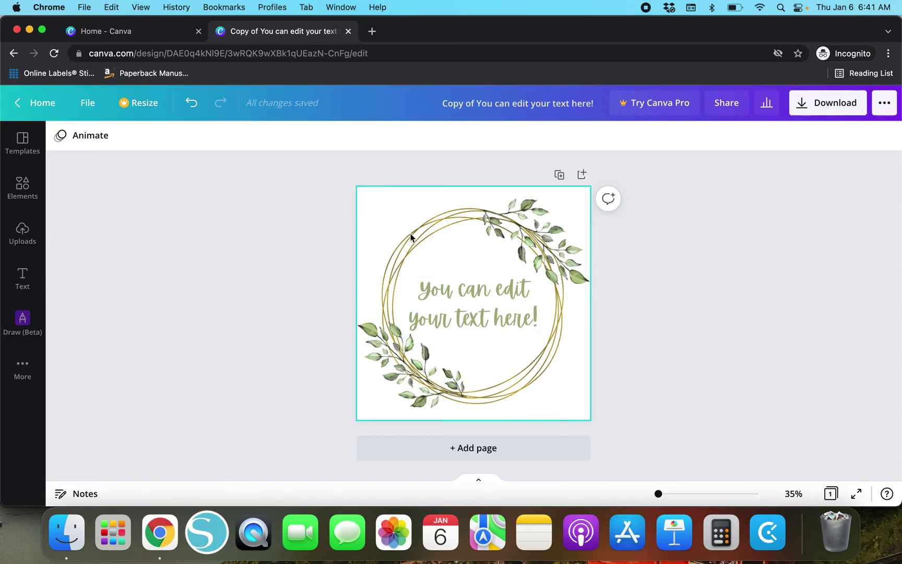
click(491, 230)
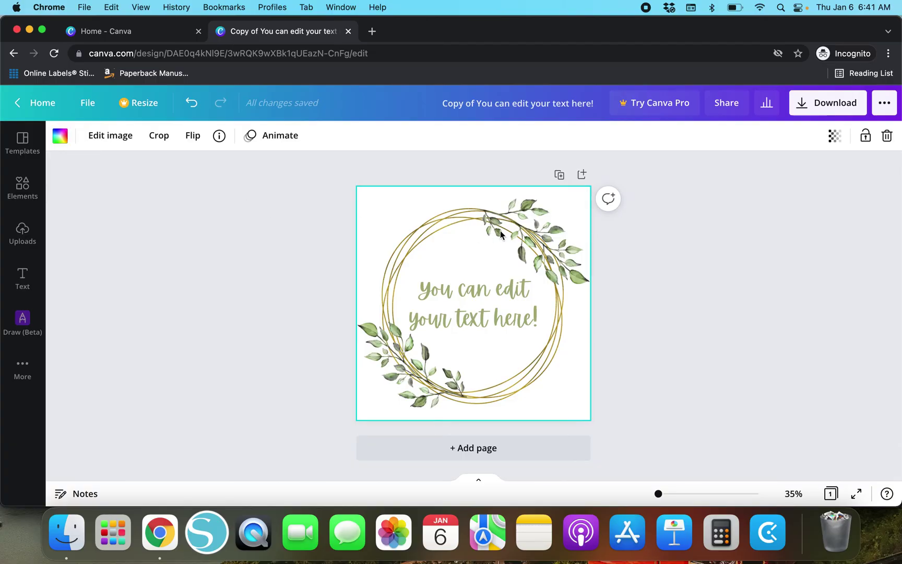
click(865, 136)
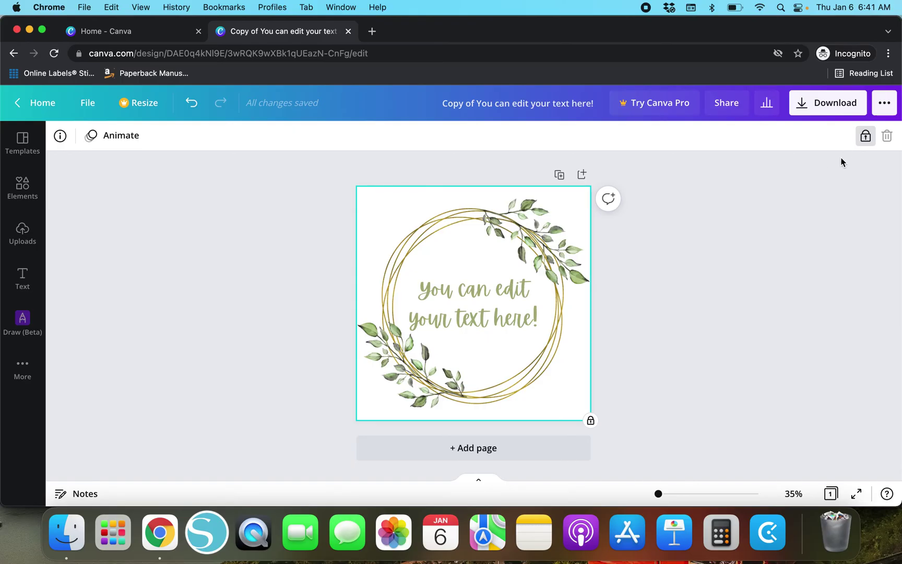
click(282, 342)
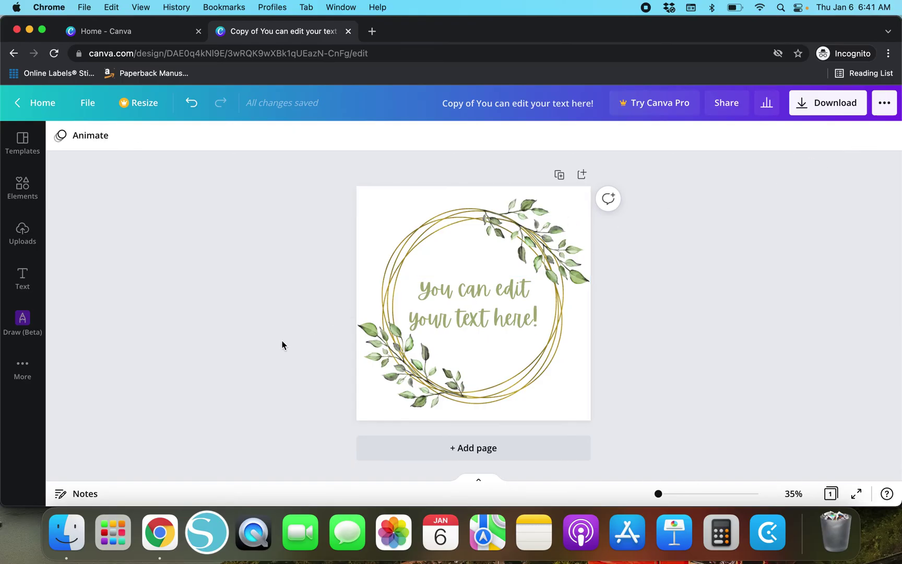
click(528, 232)
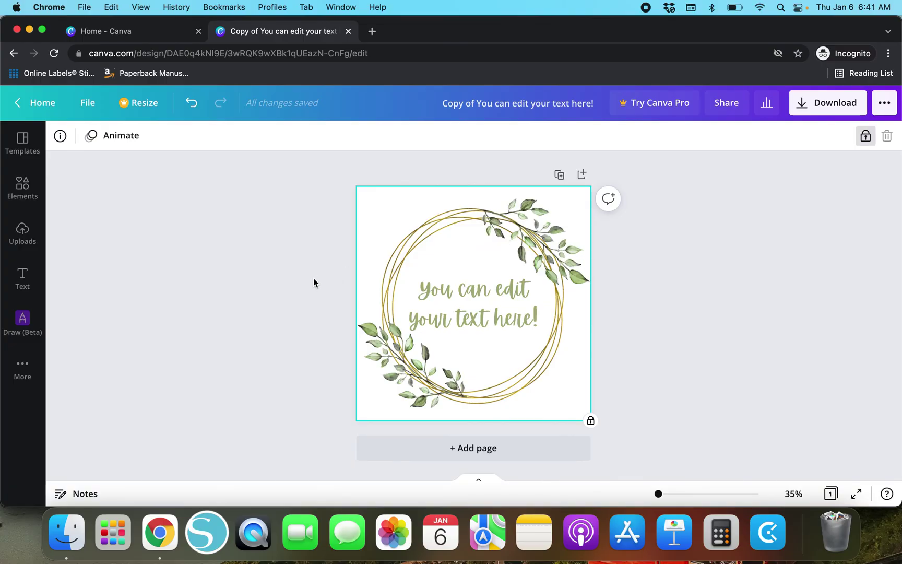
Replace the sage script heading with 'I was able to edit my text!'
click(497, 313)
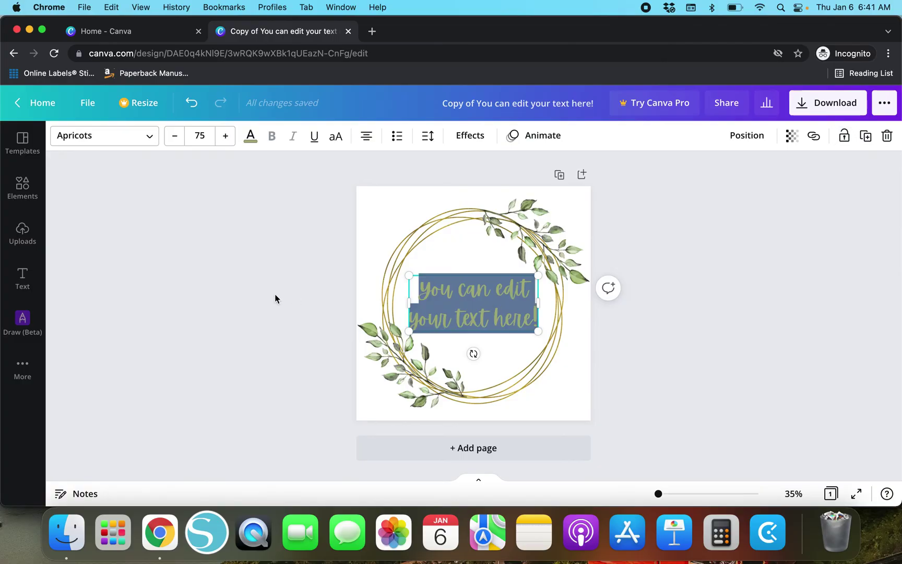
text(I w)
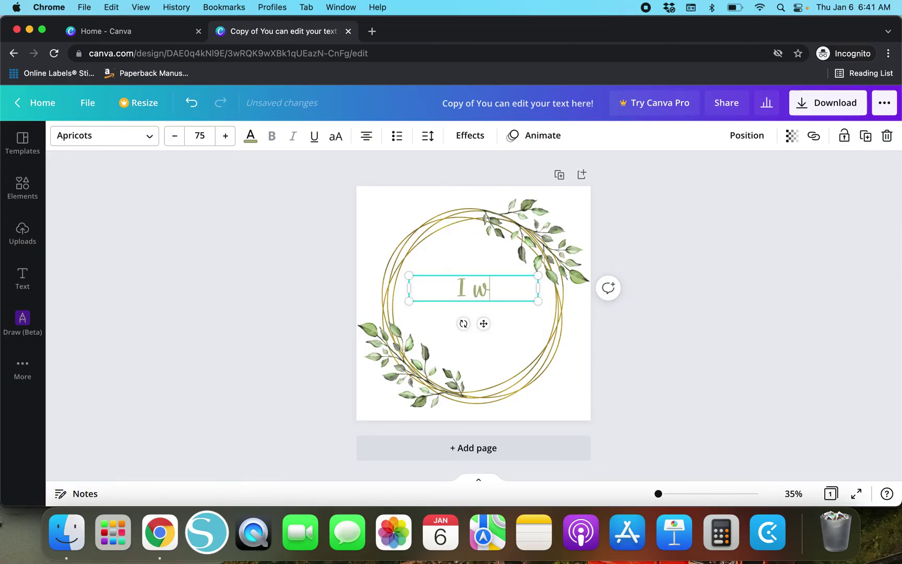
text(as able to edit my)
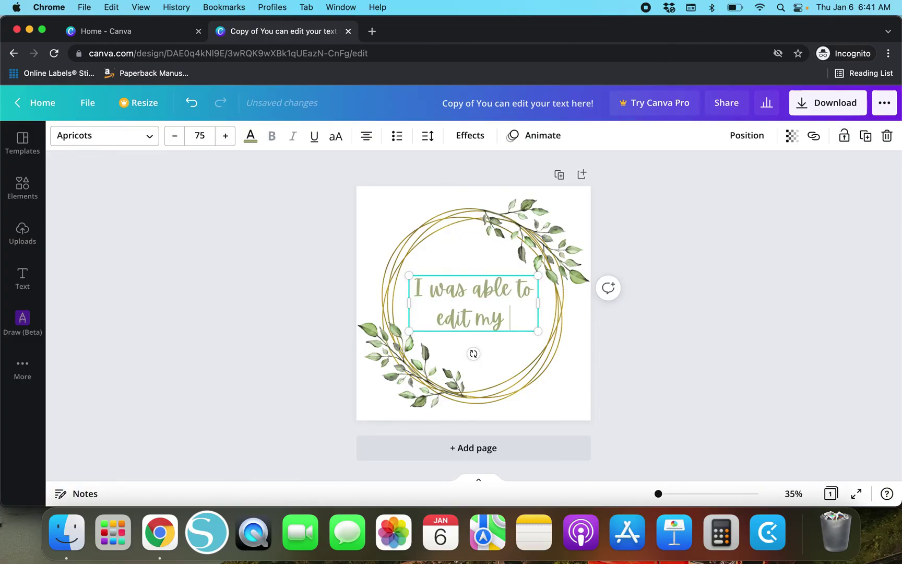
text( text!)
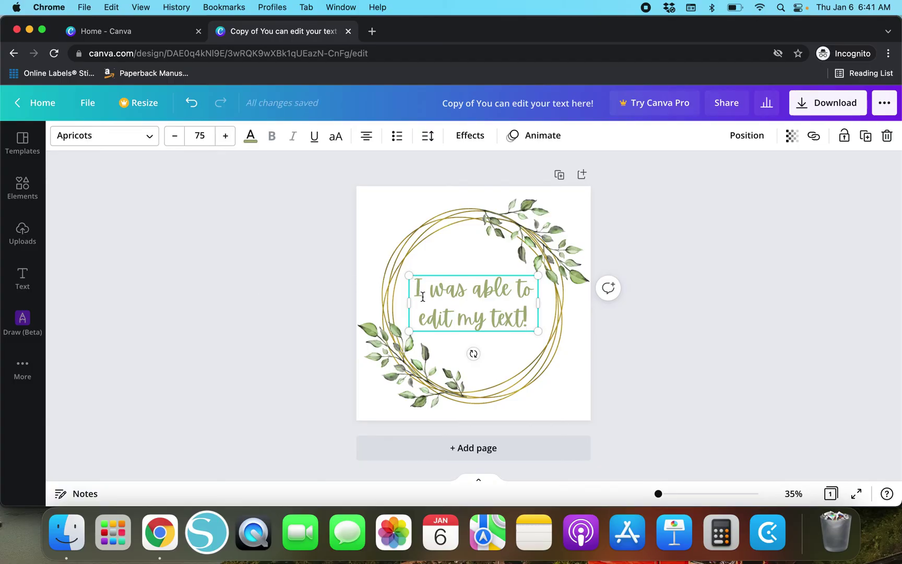
click(309, 291)
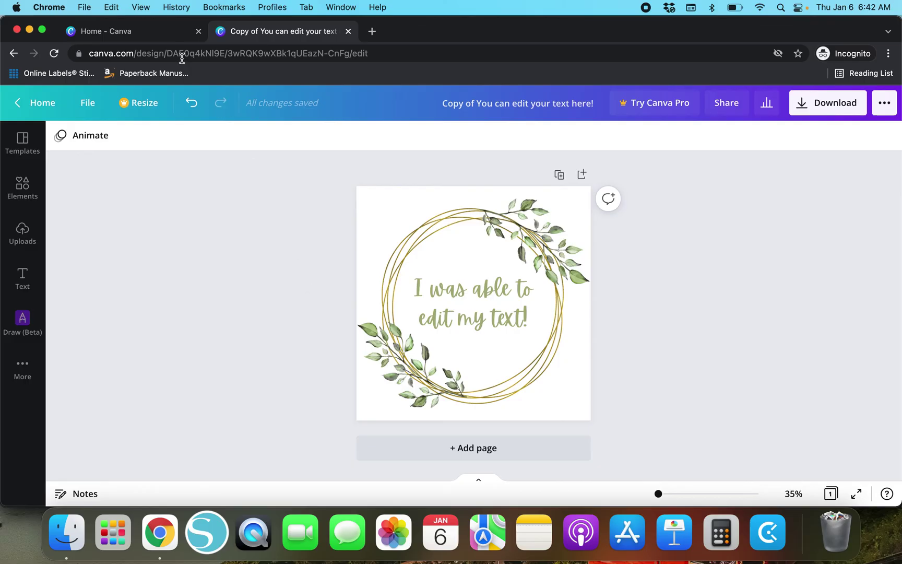
Start a new blank Instagram Post design from the Canva home page
click(157, 35)
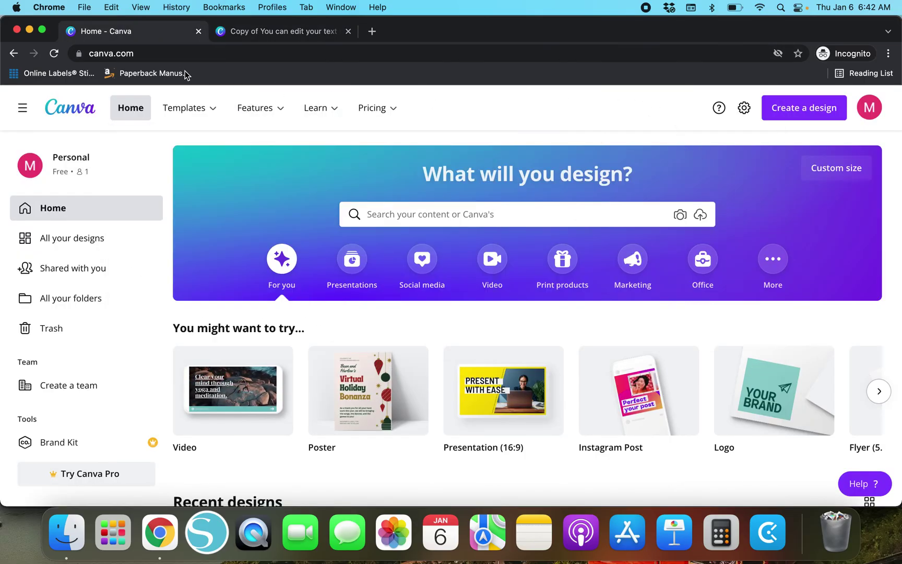
click(56, 54)
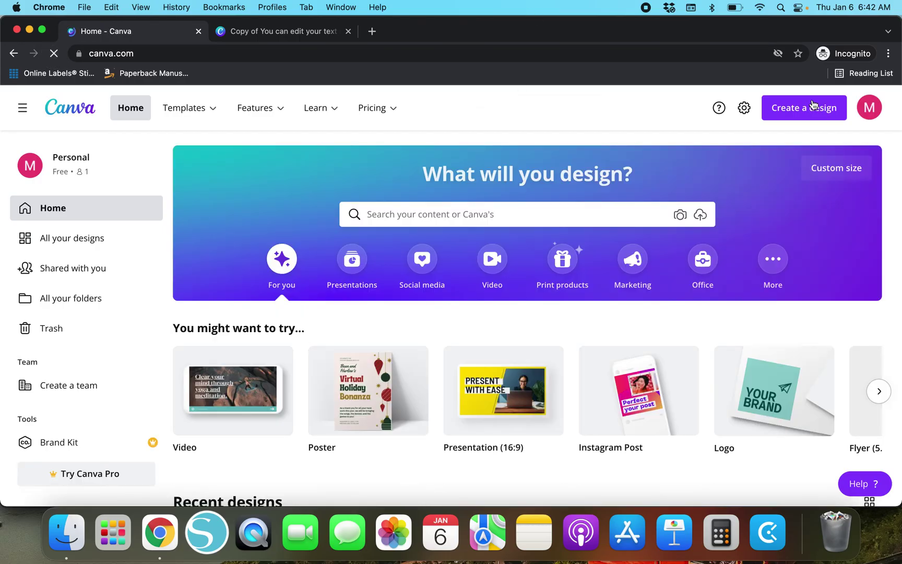
click(812, 104)
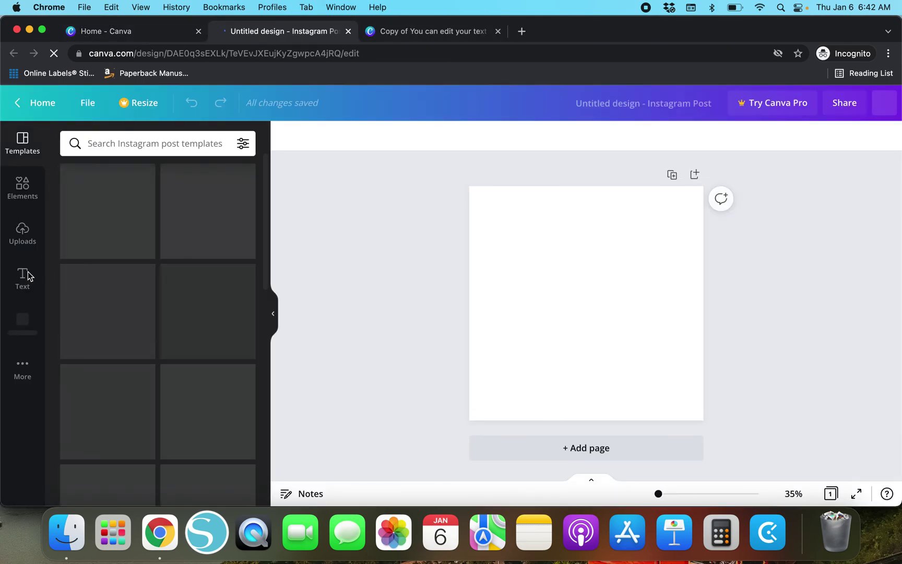
Add a heading to the blank post and browse its fonts, then return to the wreath design
click(27, 276)
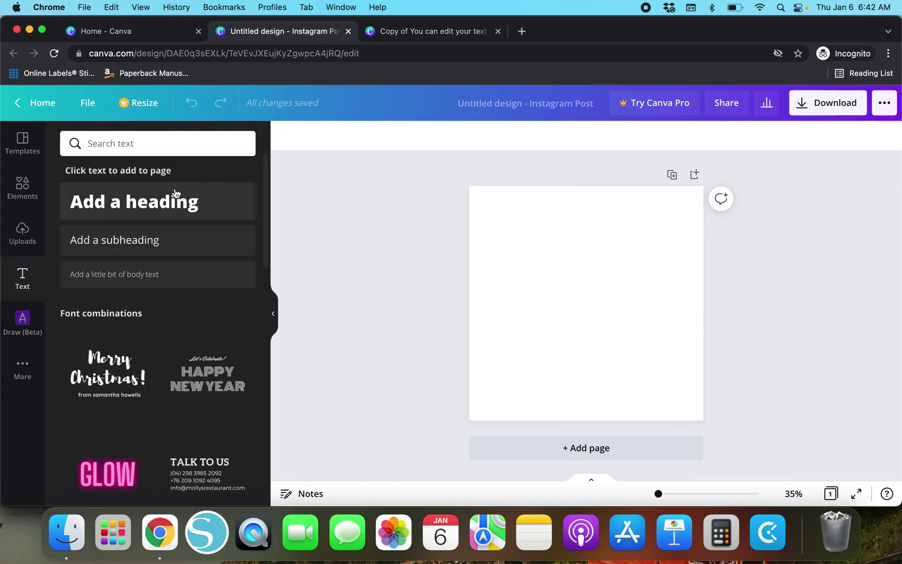
click(154, 203)
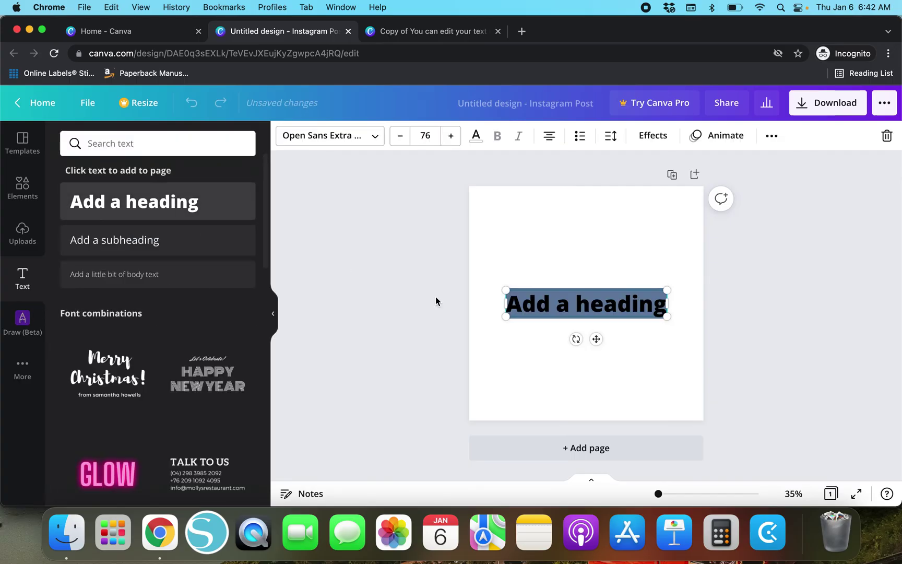
click(351, 131)
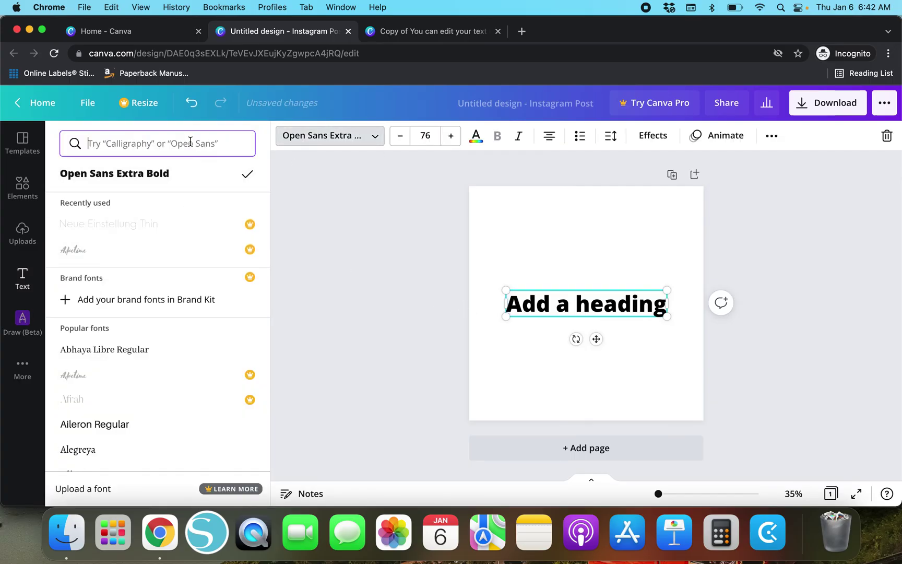
scroll(170, 247, down, 3)
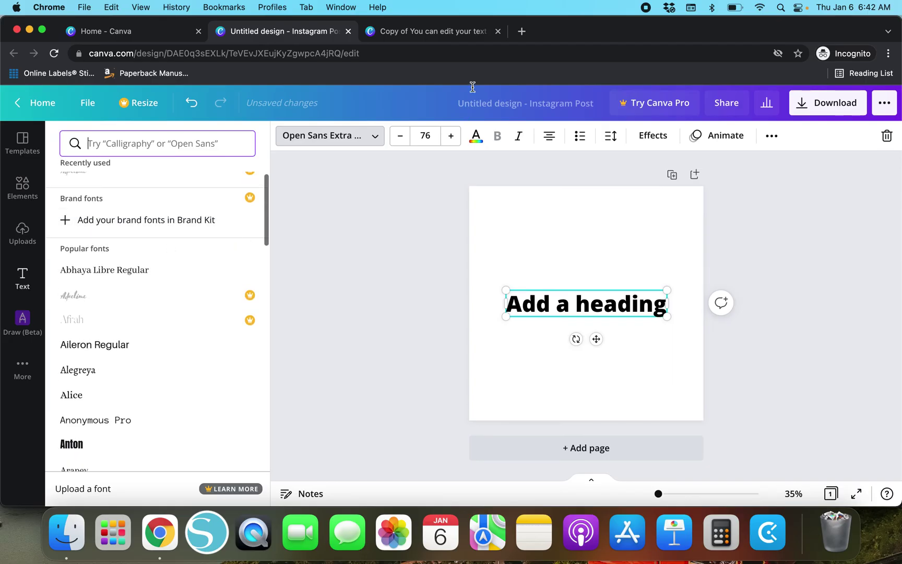
click(429, 32)
click(456, 316)
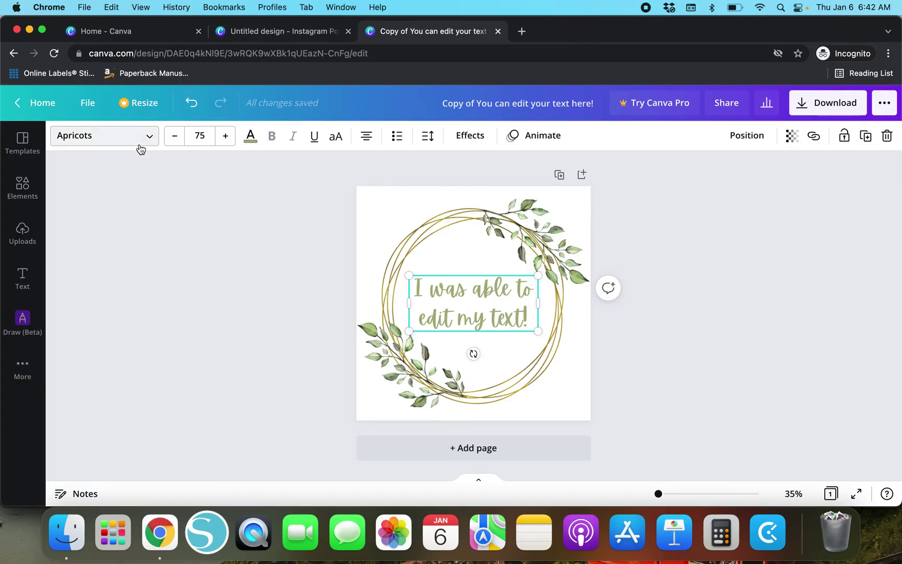
click(258, 35)
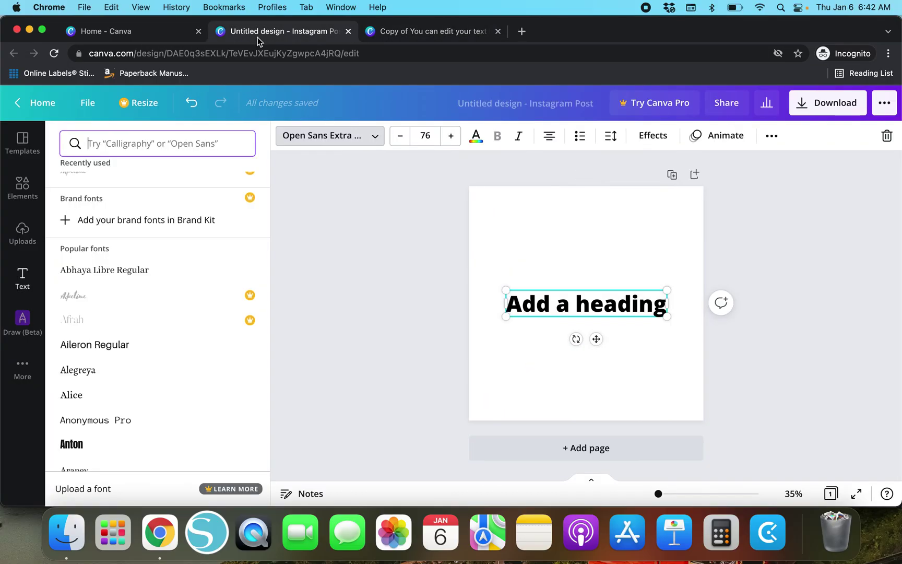
click(418, 33)
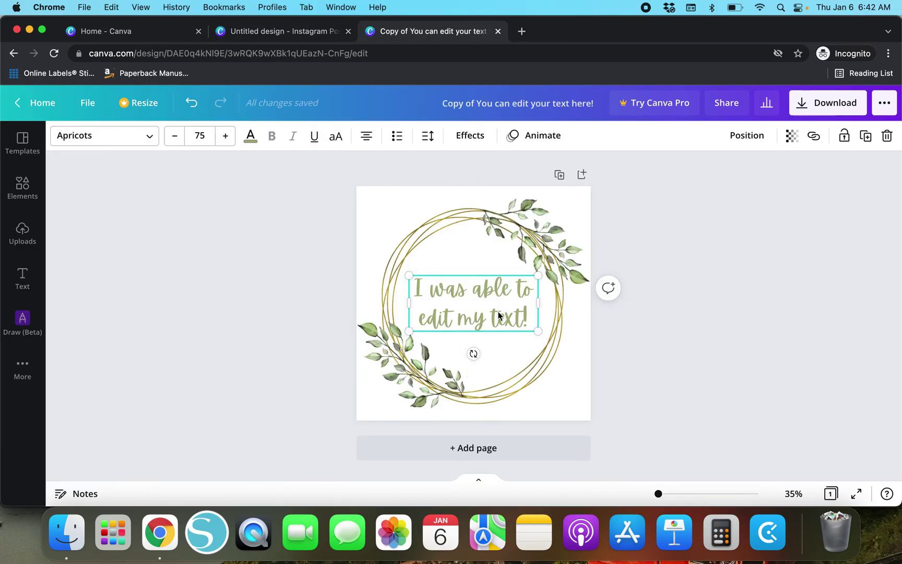